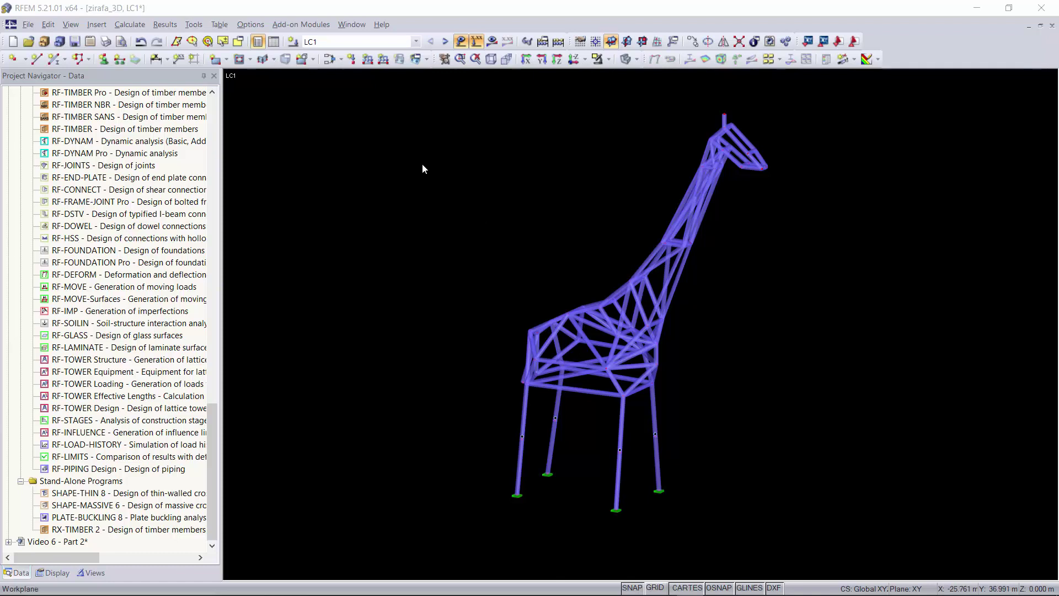
Step: Switch from the giraffe model to the open model Video 6 - Part 2
{"action": "left_click", "coordinate": [381, 25]}
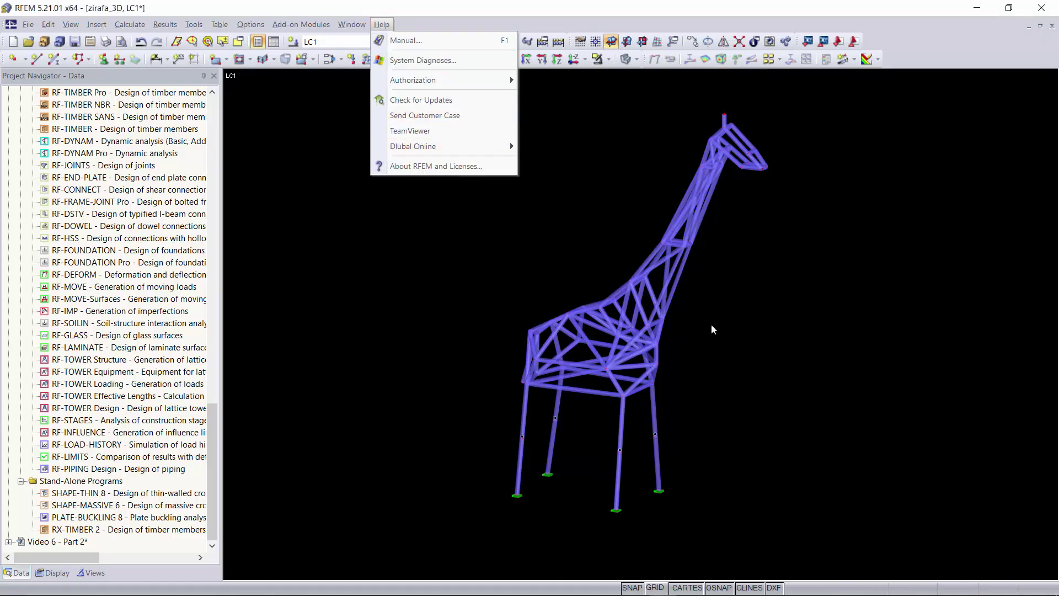
{"action": "mouse_move", "coordinate": [304, 25]}
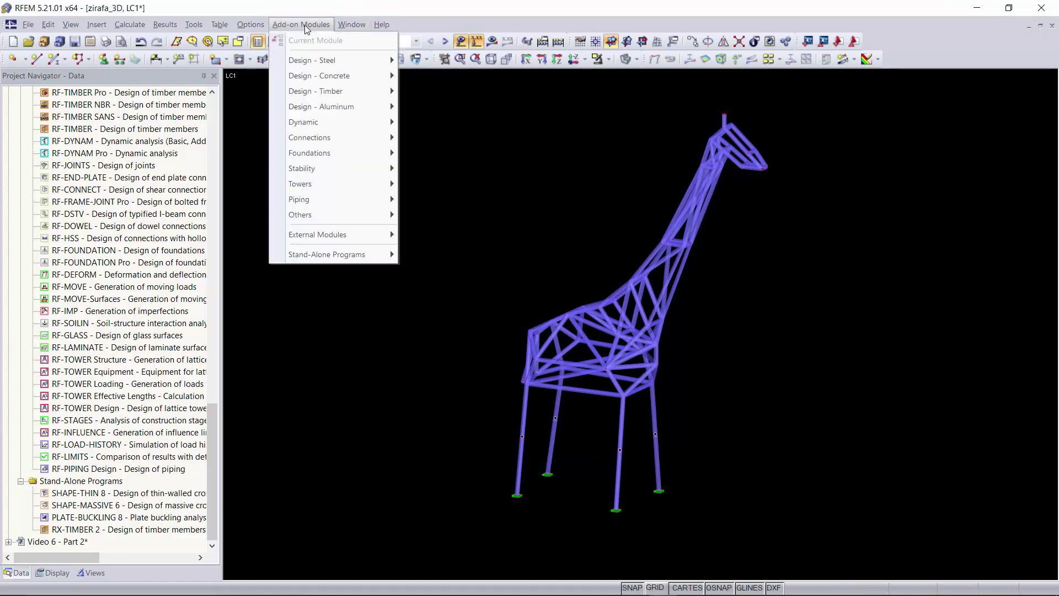
{"action": "mouse_move", "coordinate": [362, 26]}
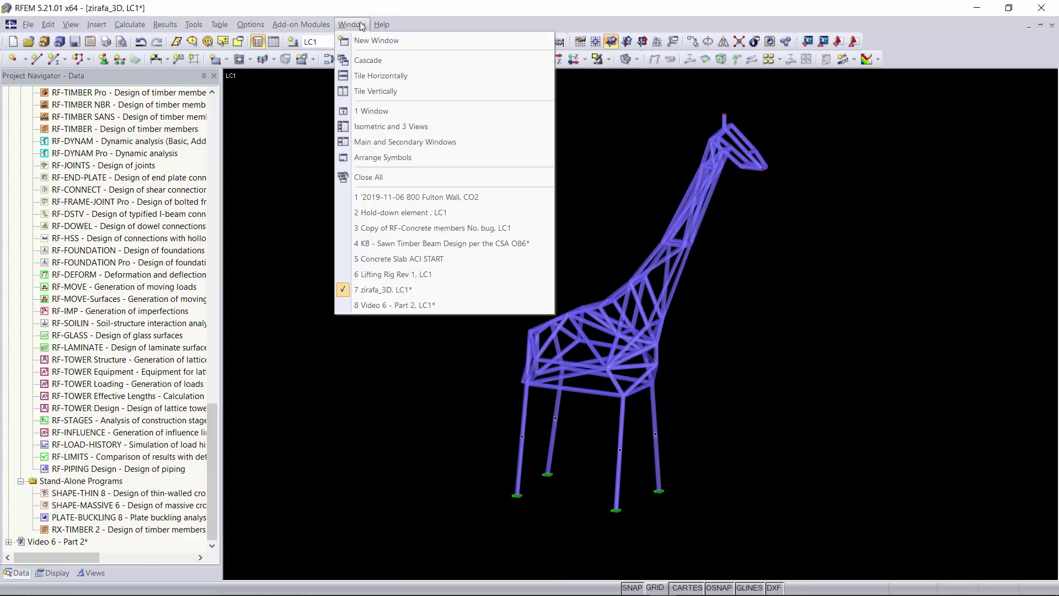
{"action": "left_click", "coordinate": [411, 306]}
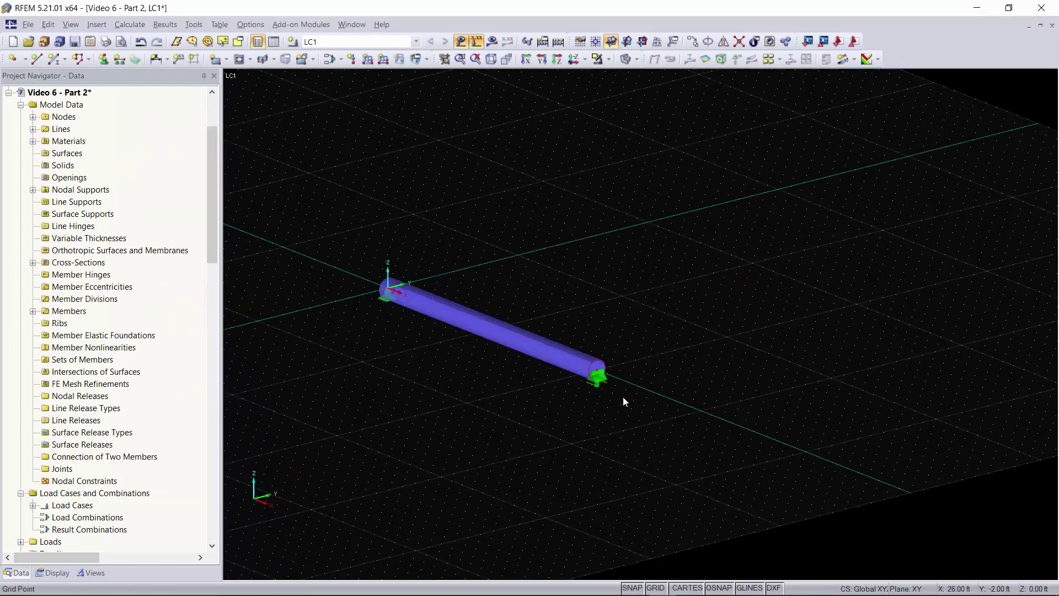
Step: Copy the beam with its supports three times along the Y axis to make four evenly spaced parallel beams
{"action": "scroll", "coordinate": [551, 389], "scroll_direction": "up", "scroll_amount": 1}
{"action": "middle_click_drag", "start_coordinate": [552, 392], "coordinate": [532, 401]}
{"action": "scroll", "coordinate": [532, 401], "scroll_direction": "down", "scroll_amount": 1}
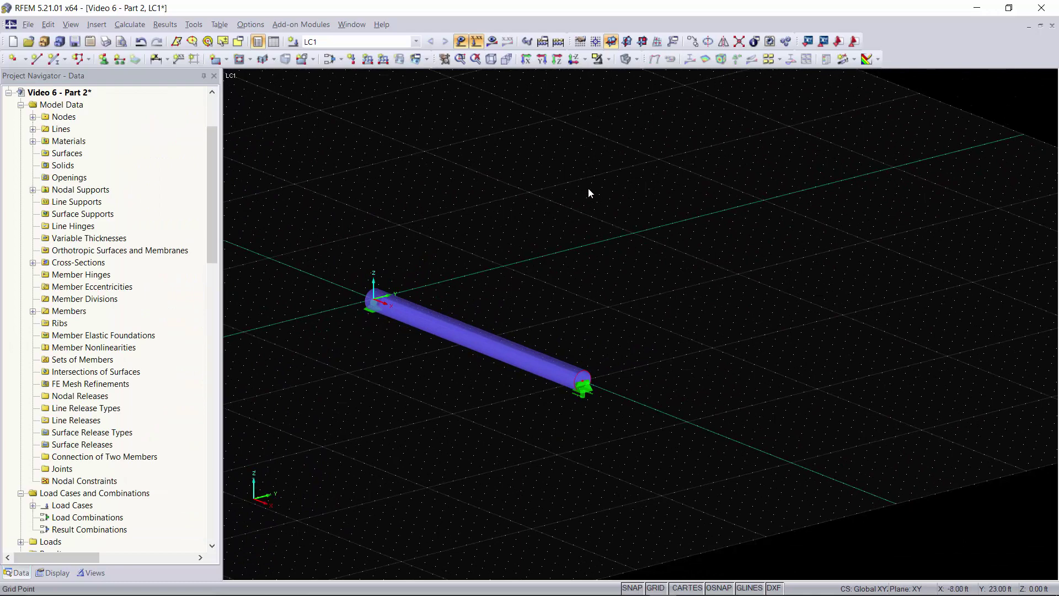
{"action": "left_click_drag", "start_coordinate": [587, 189], "coordinate": [330, 482]}
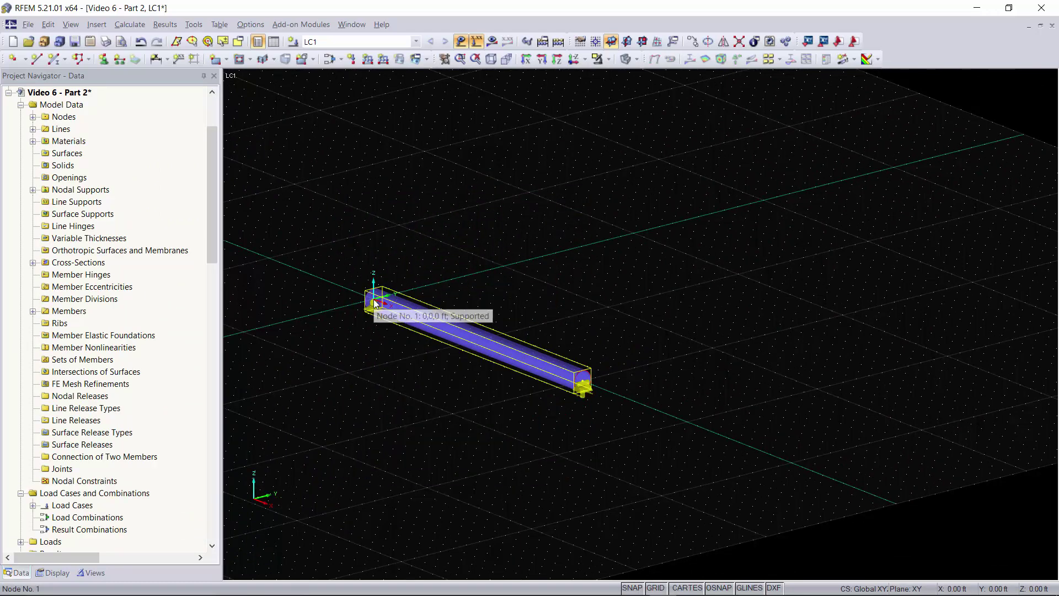
{"action": "left_click_drag", "start_coordinate": [374, 302], "coordinate": [762, 198], "text": "ctrl"}
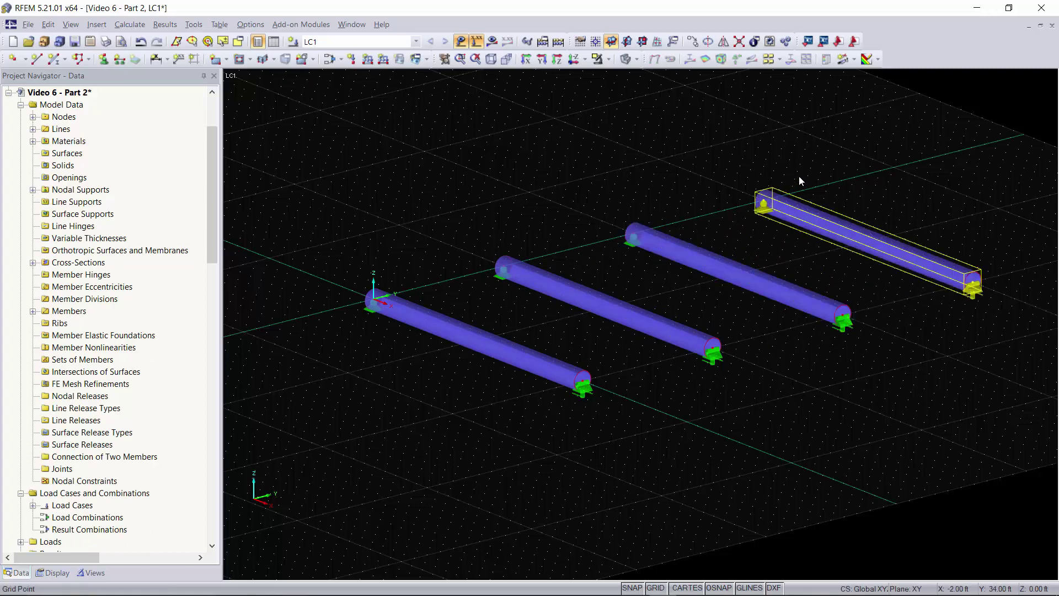
{"action": "scroll", "coordinate": [868, 184], "scroll_direction": "down", "scroll_amount": 1}
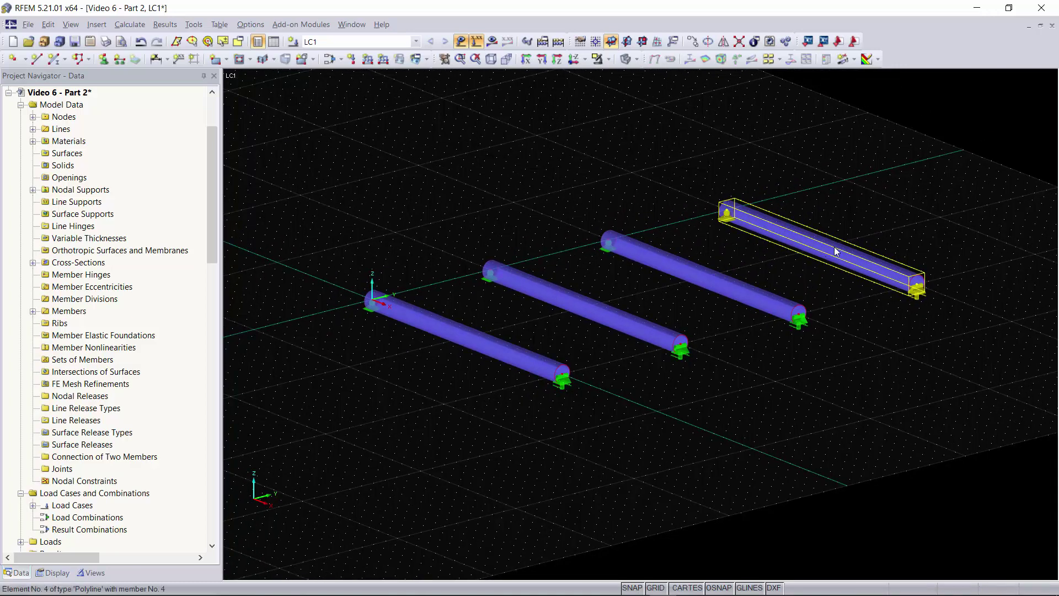
{"action": "left_click", "coordinate": [751, 389]}
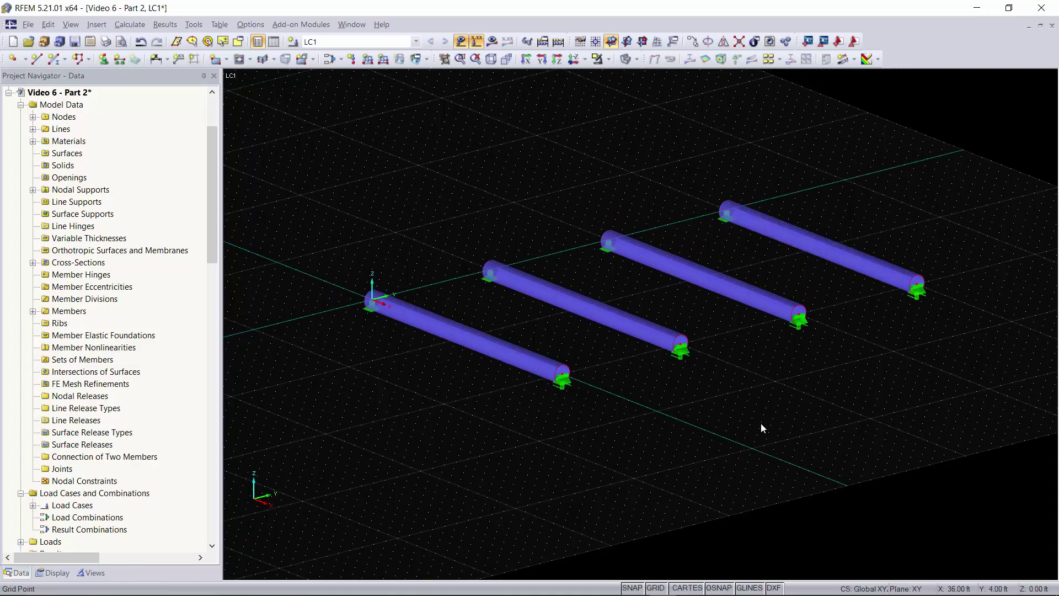
Step: Apply a uniform force of -1.000 kip/ft in global direction ZL to the first beam at the origin
{"action": "left_click", "coordinate": [372, 63]}
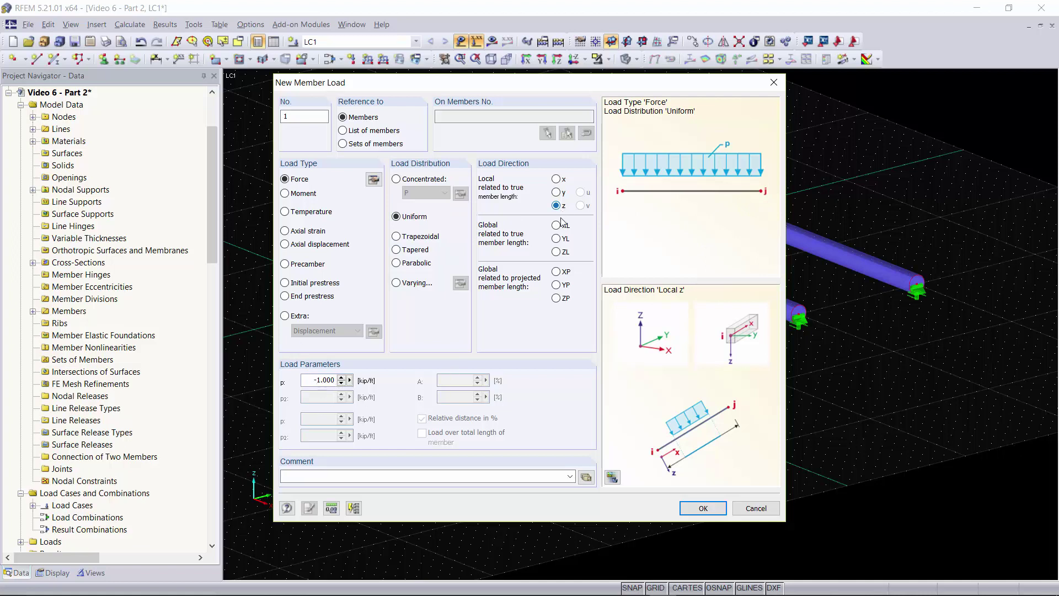
{"action": "left_click", "coordinate": [556, 252]}
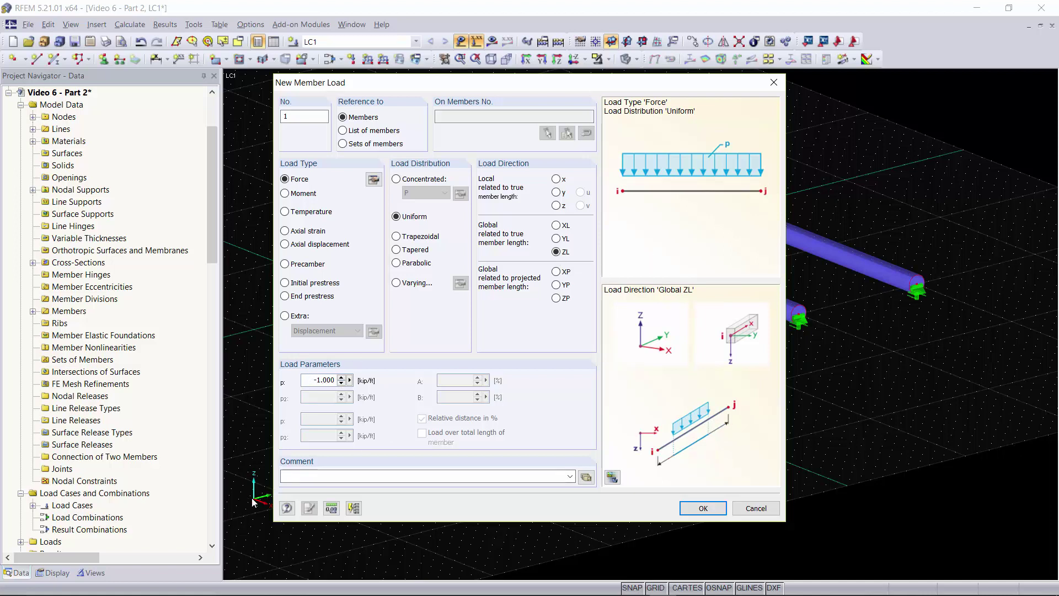
{"action": "left_click", "coordinate": [699, 507]}
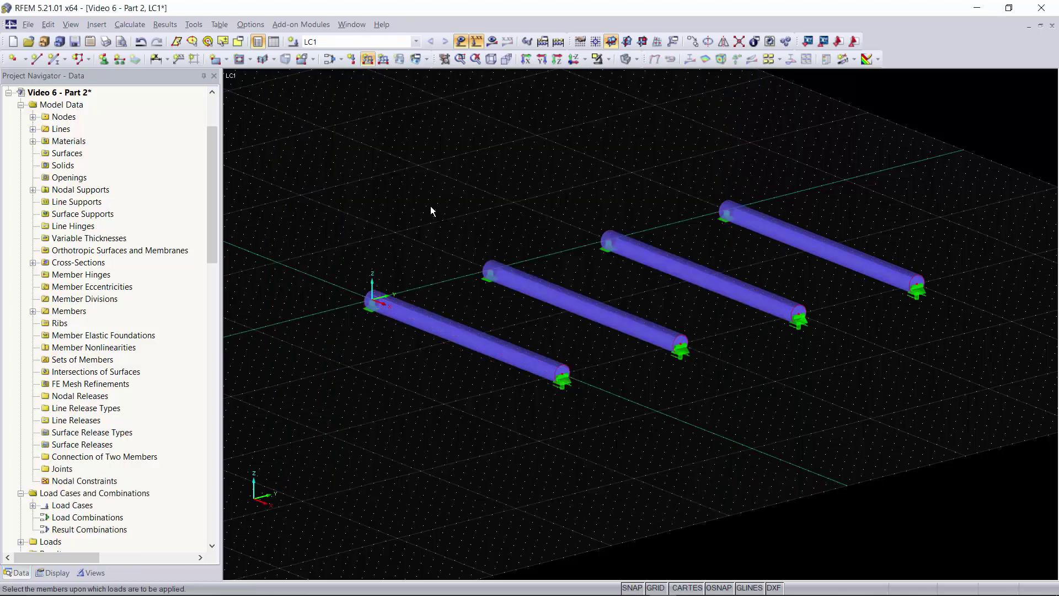
{"action": "left_click", "coordinate": [451, 333]}
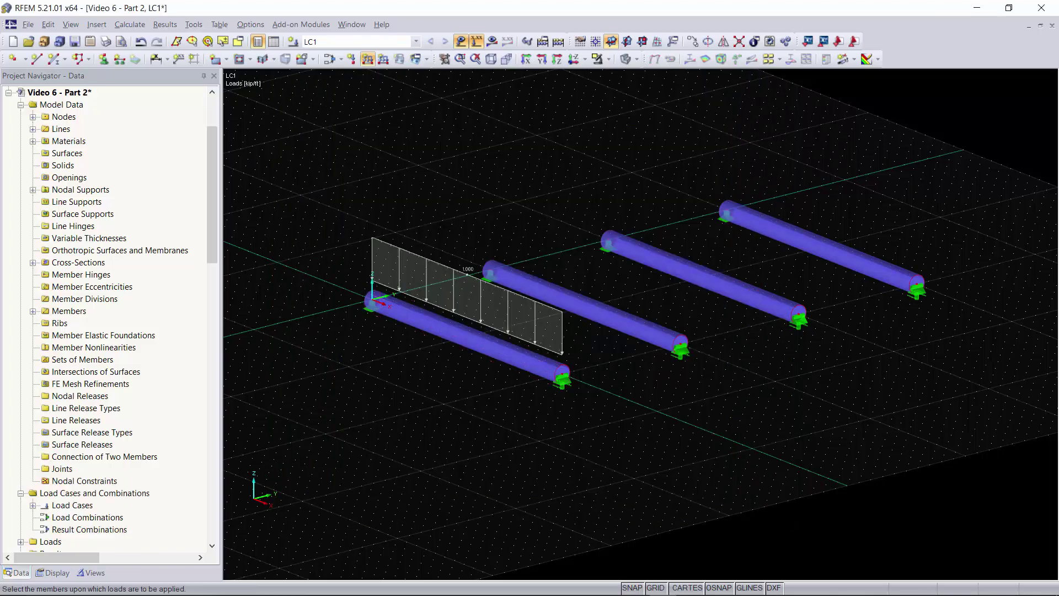
{"action": "key", "text": "Escape"}
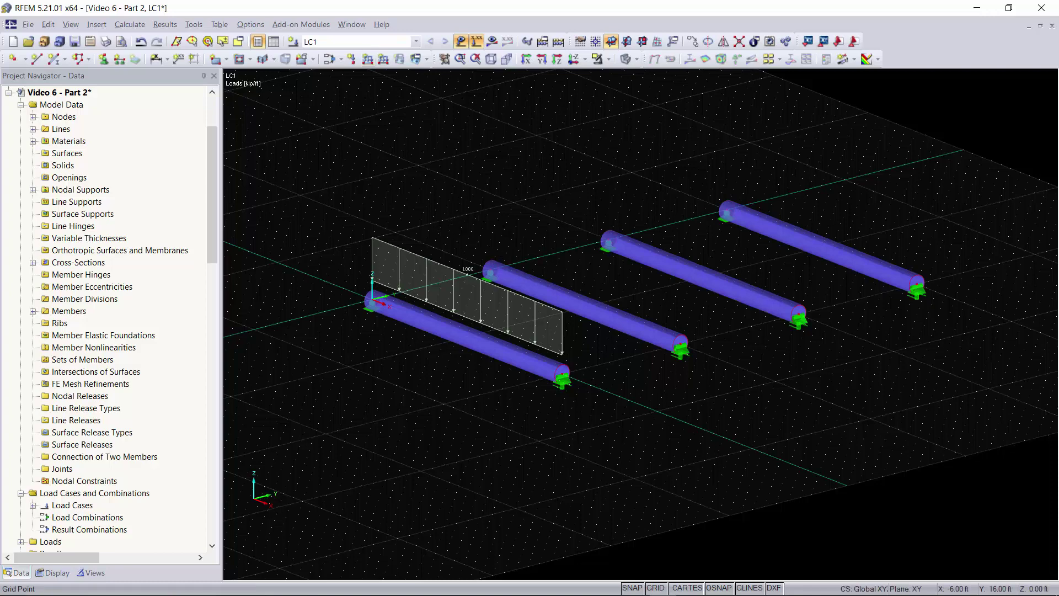
Step: Apply a trapezoidal force in global ZL to the second beam, with p1 -1.000 and p2 -3.000 kip/ft over its total length
{"action": "middle_click_drag", "start_coordinate": [506, 230], "coordinate": [558, 208], "text": "ctrl"}
{"action": "left_click_drag", "start_coordinate": [558, 212], "coordinate": [548, 356]}
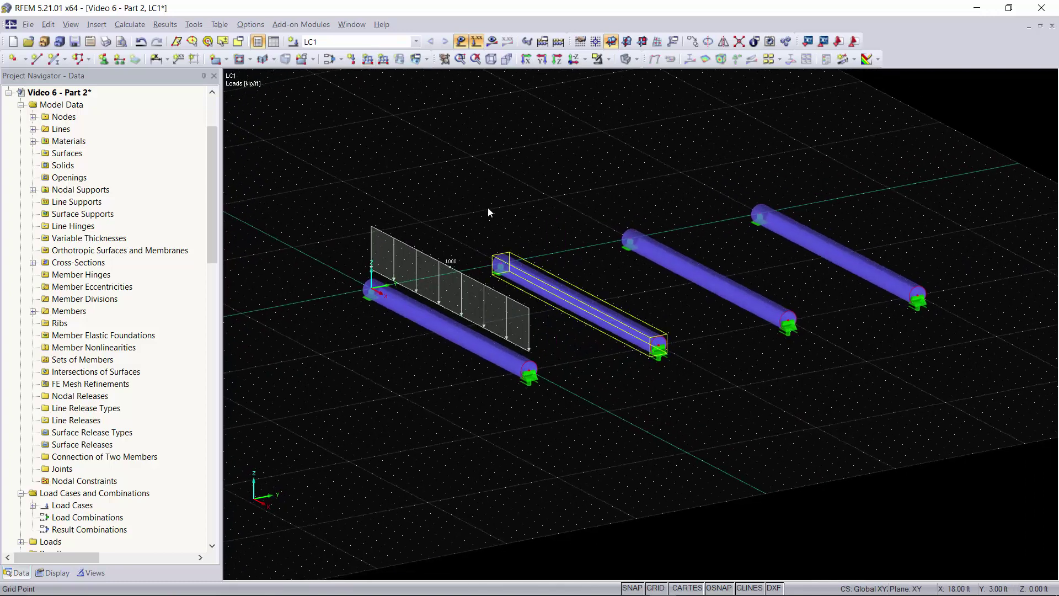
{"action": "left_click", "coordinate": [368, 59]}
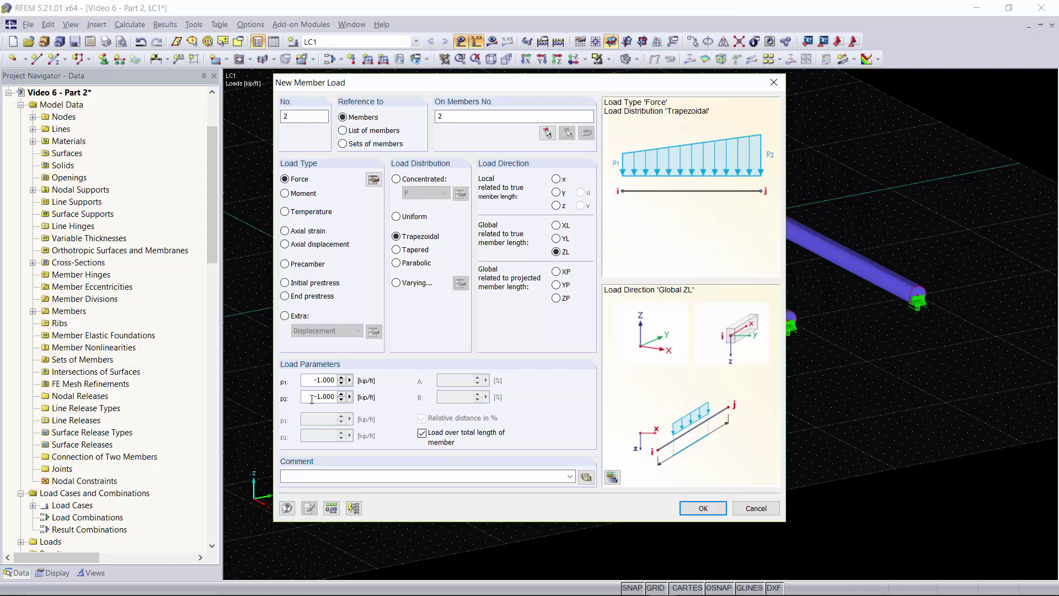
{"action": "left_click_drag", "start_coordinate": [314, 397], "coordinate": [388, 396]}
{"action": "key", "text": "BackSpace"}
{"action": "key", "text": "Return"}
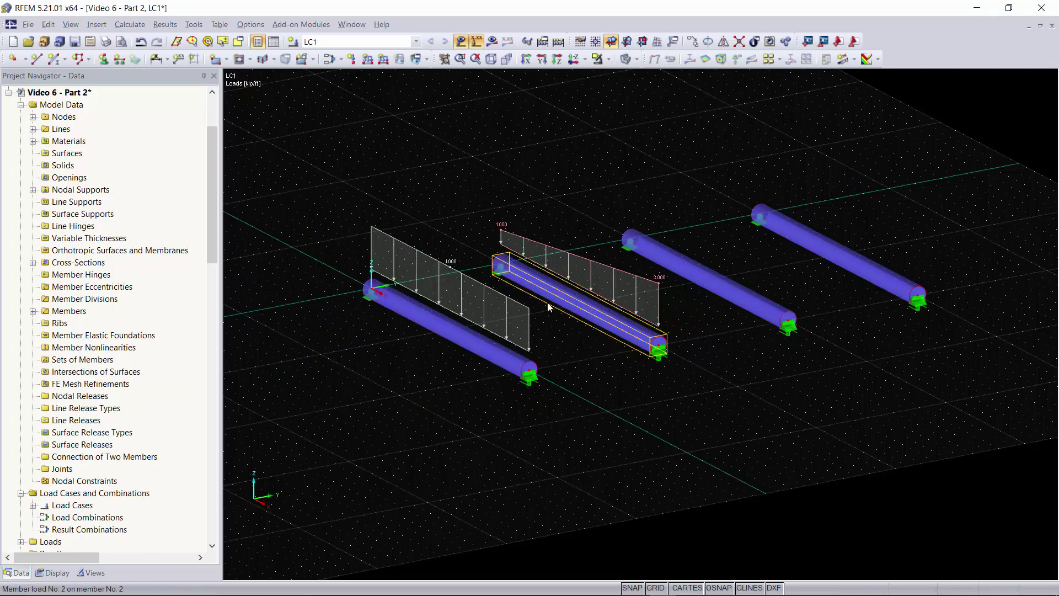
{"action": "left_click", "coordinate": [582, 299]}
{"action": "middle_click_drag", "start_coordinate": [582, 299], "coordinate": [518, 174], "text": "ctrl"}
{"action": "right_click", "coordinate": [517, 174]}
{"action": "left_click", "coordinate": [700, 279]}
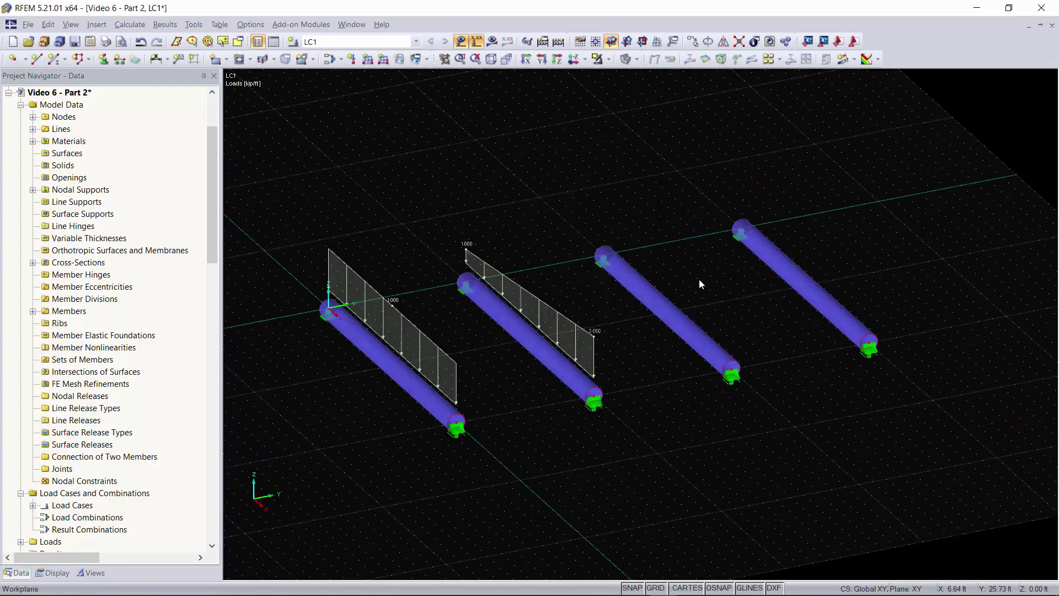
Step: Apply a tapered force in global ZL to the third beam, with p1 -1.000 and p2 -3.000 kip/ft, A 25 and B 75
{"action": "left_click", "coordinate": [662, 303]}
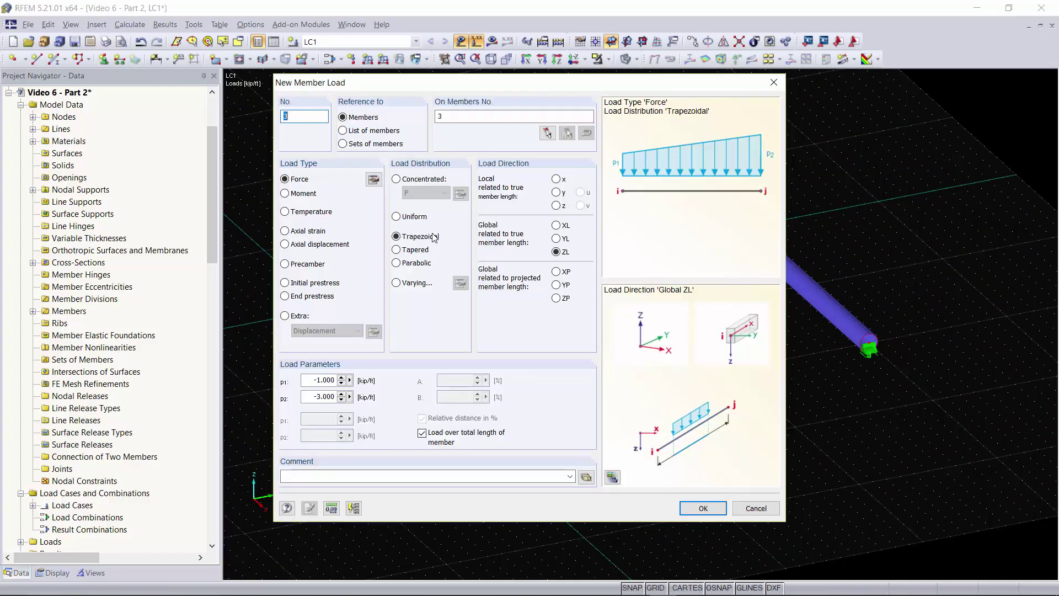
{"action": "left_click", "coordinate": [401, 251]}
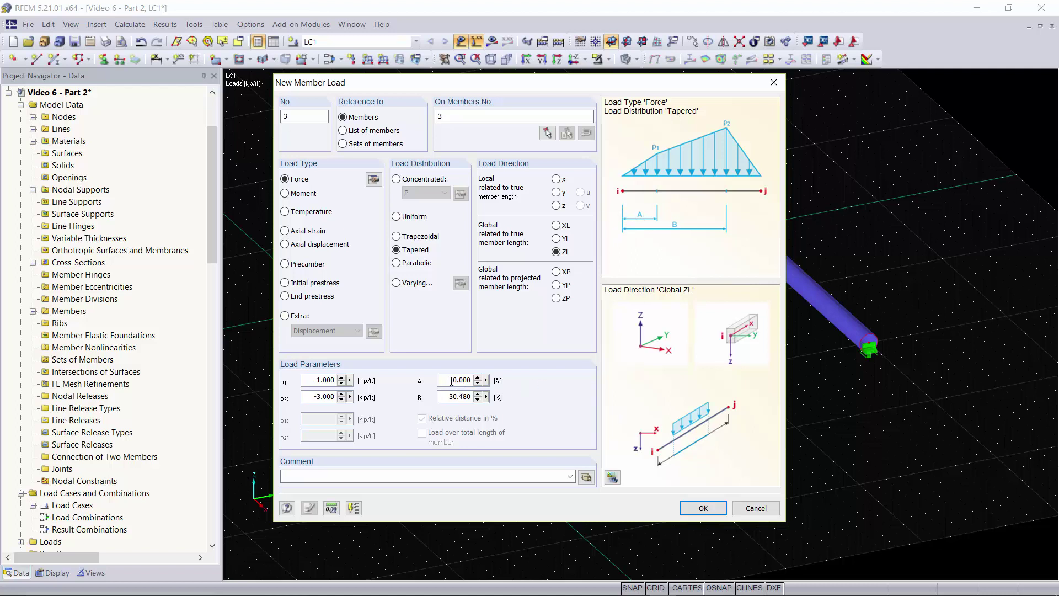
{"action": "left_click_drag", "start_coordinate": [452, 380], "coordinate": [485, 380]}
{"action": "type", "text": "25"}
{"action": "key", "text": "Tab"}
{"action": "type", "text": "7"}
{"action": "left_click", "coordinate": [701, 506]}
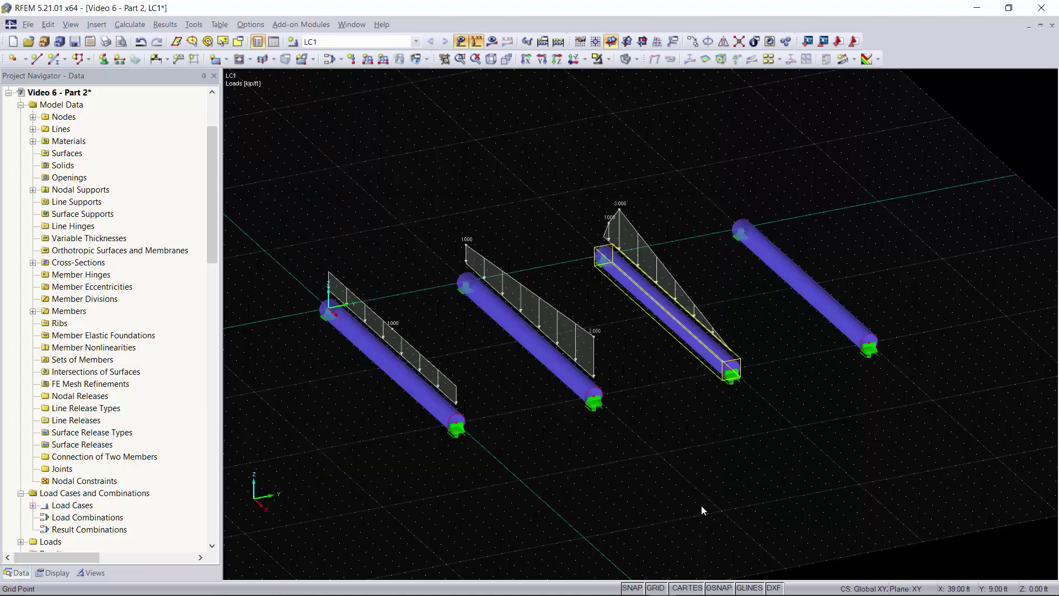
Step: Edit the third beam's tapered load, setting relative distances A to 25% and B to 75%
{"action": "middle_click_drag", "start_coordinate": [604, 332], "coordinate": [670, 300], "text": "ctrl"}
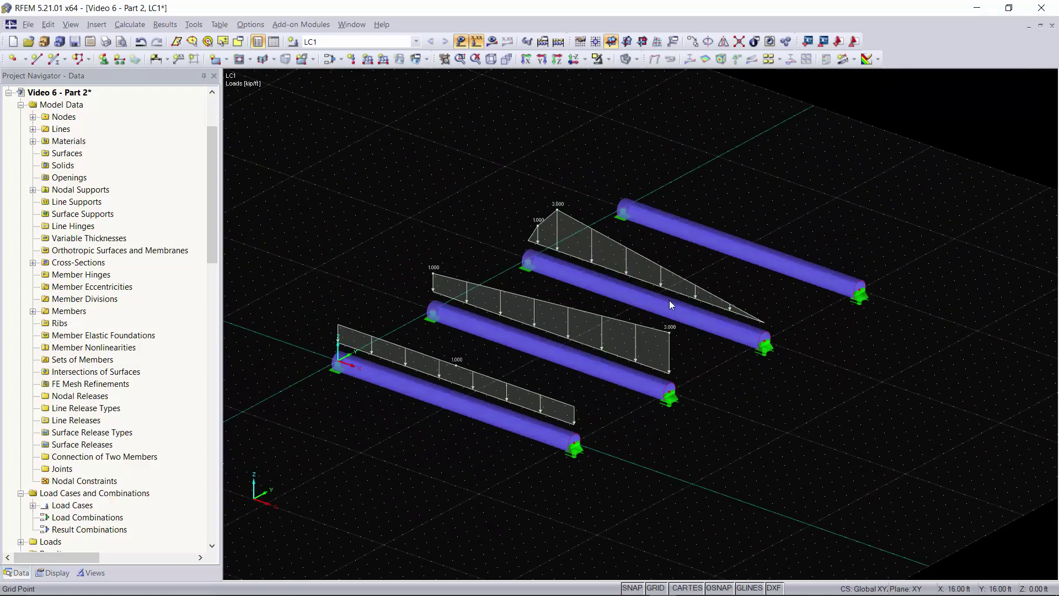
{"action": "double_click", "coordinate": [573, 222]}
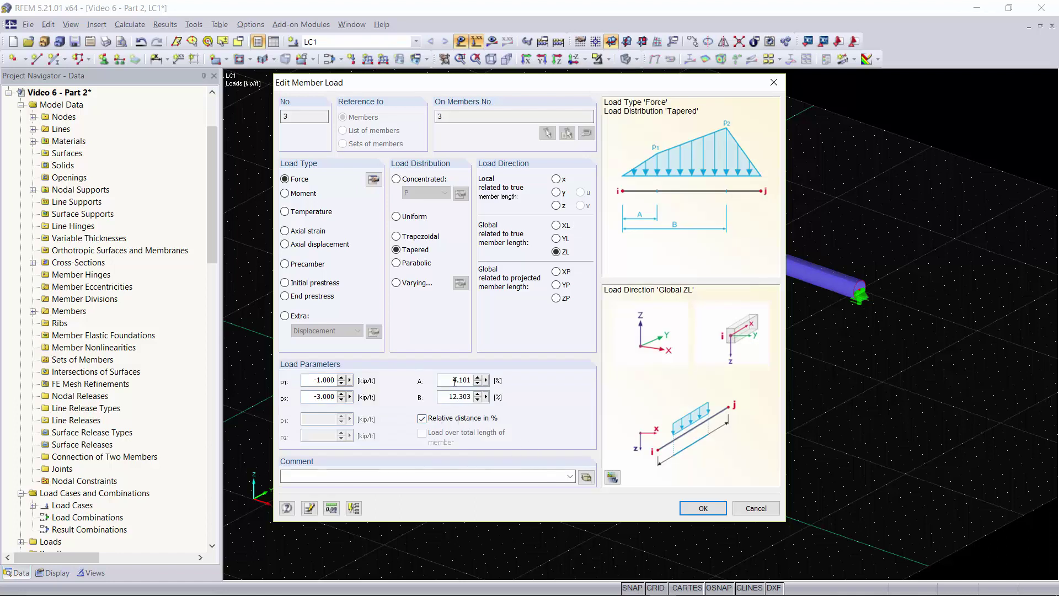
{"action": "double_click", "coordinate": [454, 381]}
{"action": "type", "text": "25"}
{"action": "key", "text": "Tab"}
{"action": "type", "text": "7"}
{"action": "left_click", "coordinate": [687, 507]}
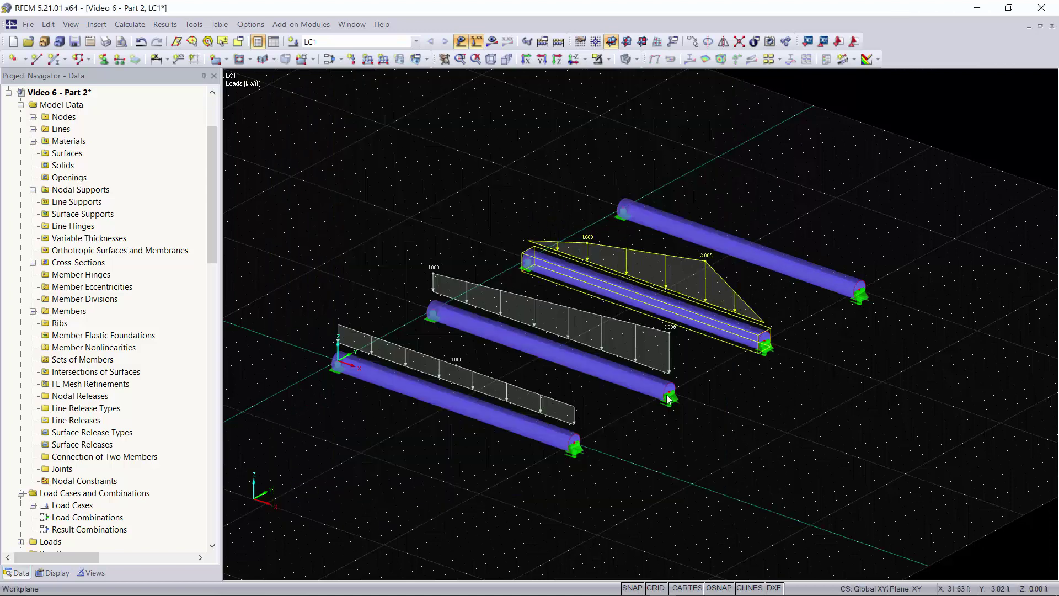
Step: Reverse the third beam's member orientation to flip its tapered load, and reverse it back again
{"action": "left_click", "coordinate": [551, 197]}
{"action": "right_click_drag", "start_coordinate": [557, 207], "coordinate": [570, 239]}
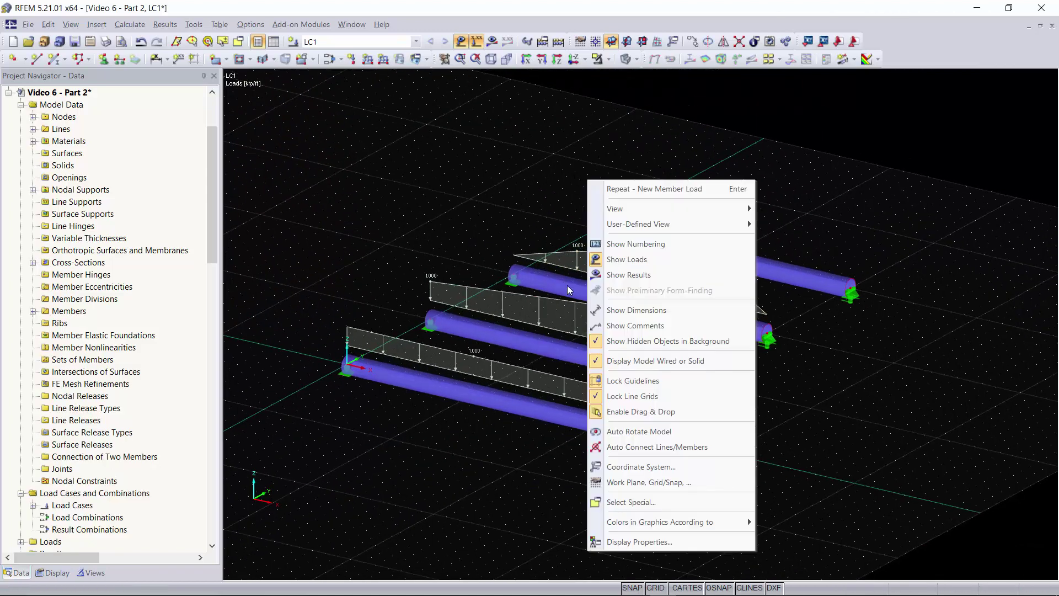
{"action": "left_click", "coordinate": [572, 287]}
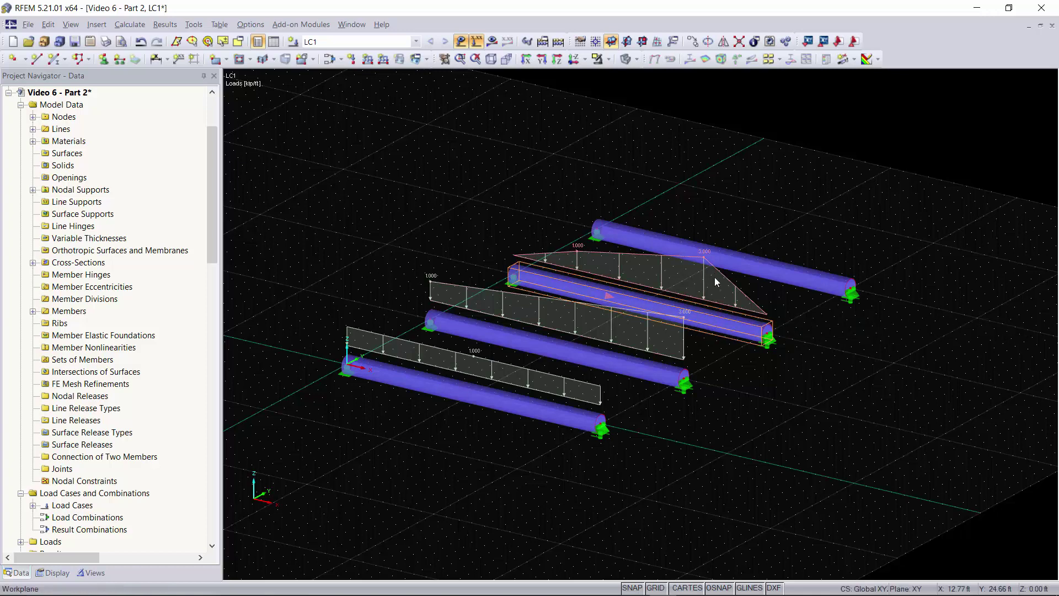
{"action": "scroll", "coordinate": [692, 266], "scroll_direction": "up", "scroll_amount": 4}
{"action": "right_click_drag", "start_coordinate": [690, 269], "coordinate": [841, 414]}
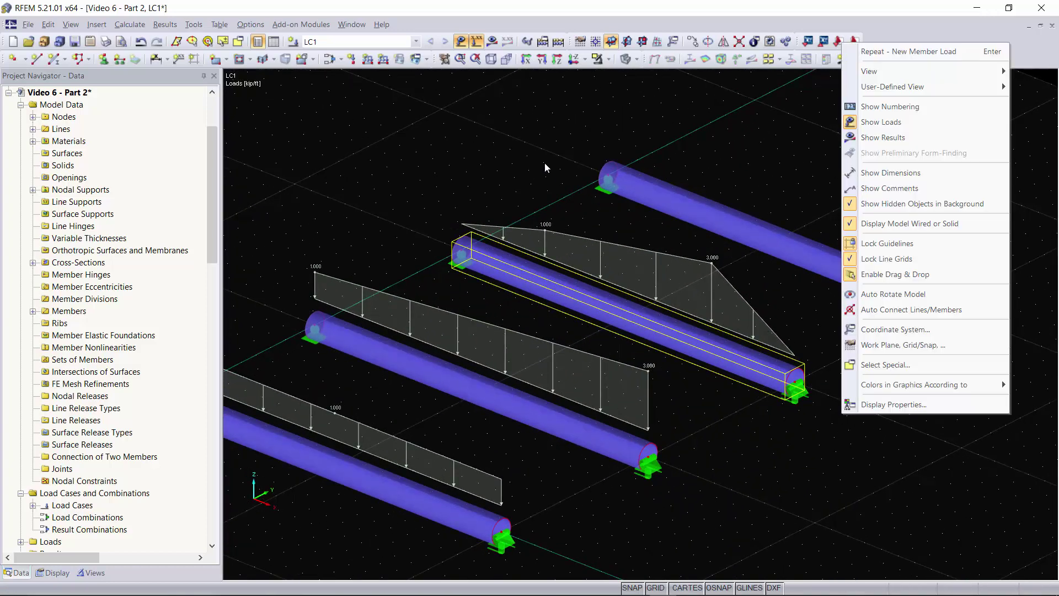
{"action": "left_click", "coordinate": [515, 144]}
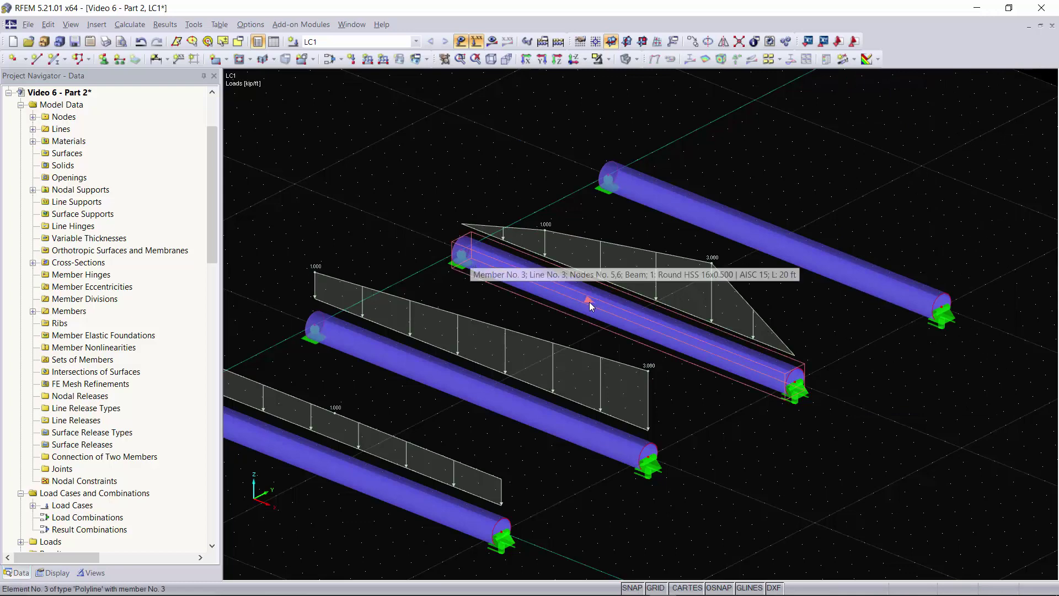
{"action": "scroll", "coordinate": [588, 302], "scroll_direction": "up", "scroll_amount": 2}
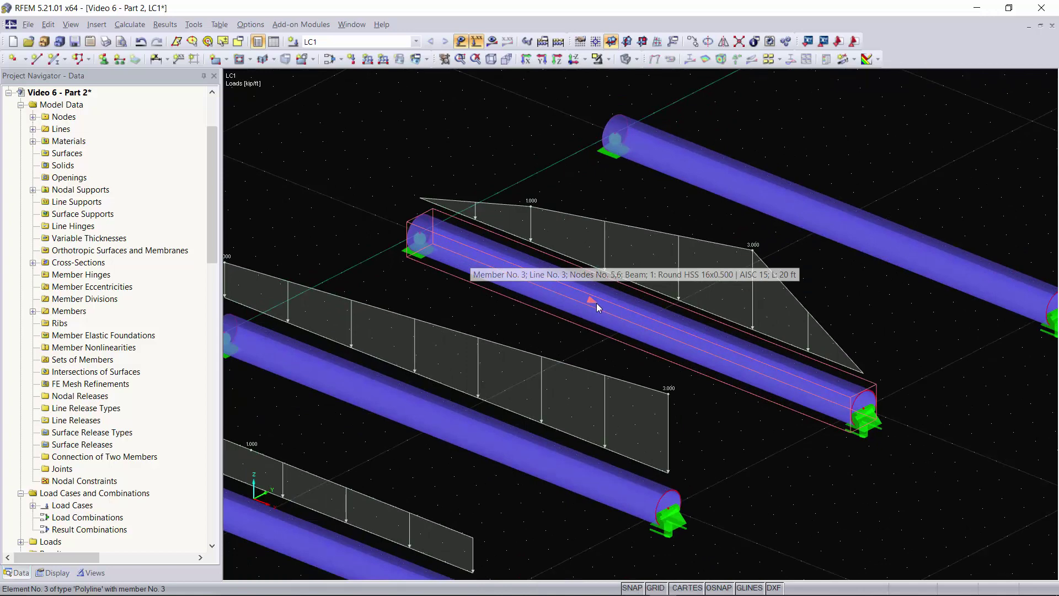
{"action": "right_click", "coordinate": [596, 303]}
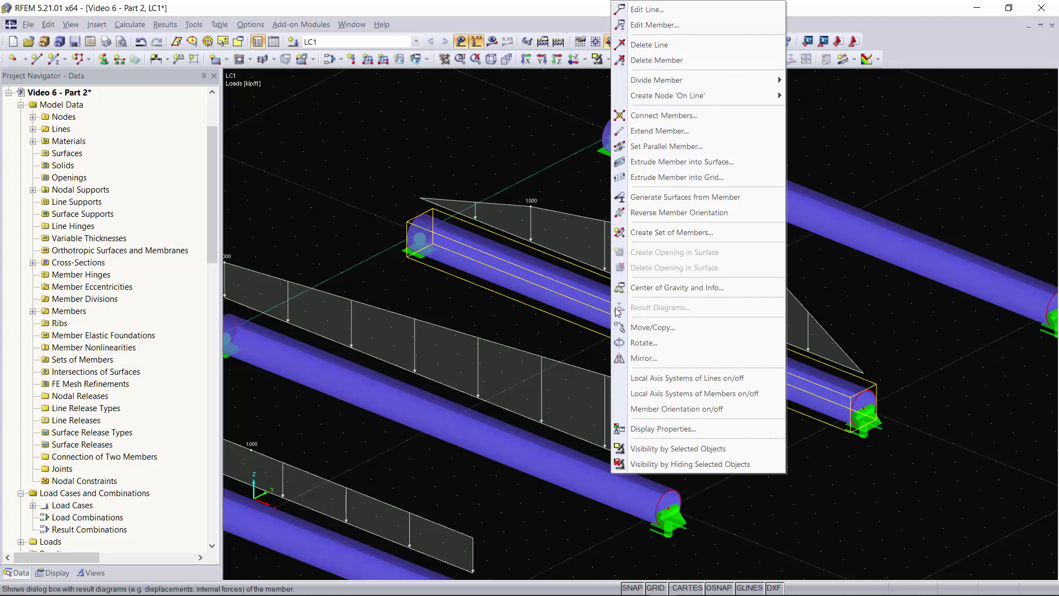
{"action": "left_click", "coordinate": [684, 213]}
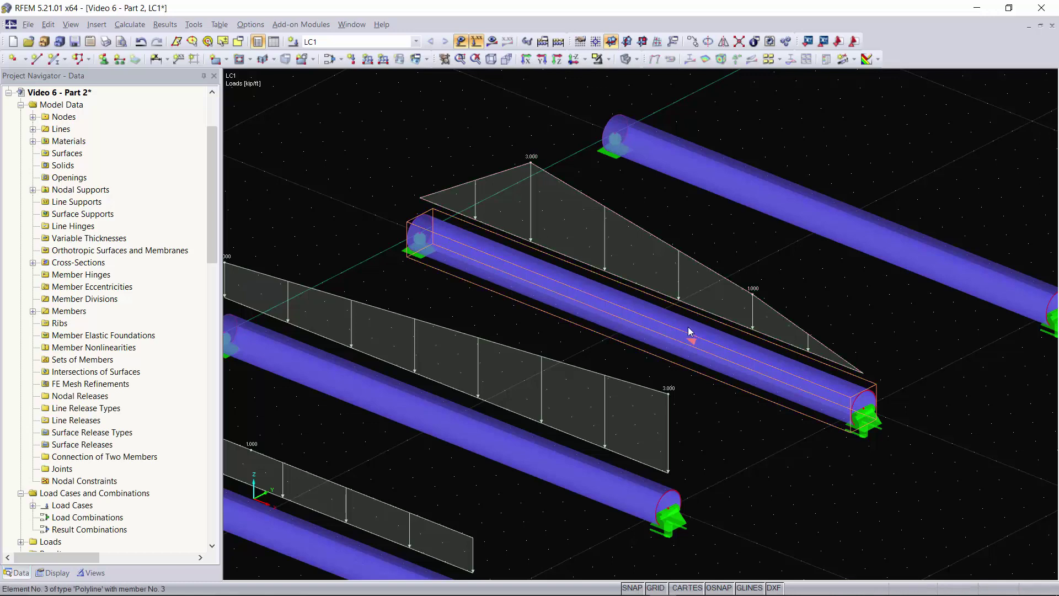
{"action": "right_click", "coordinate": [647, 330]}
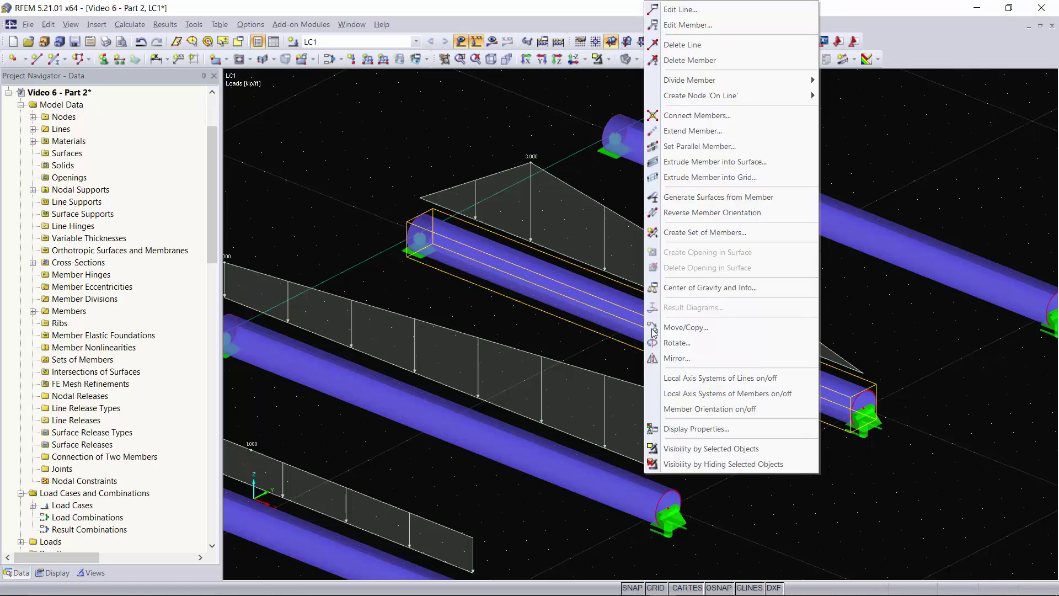
{"action": "left_click", "coordinate": [710, 216]}
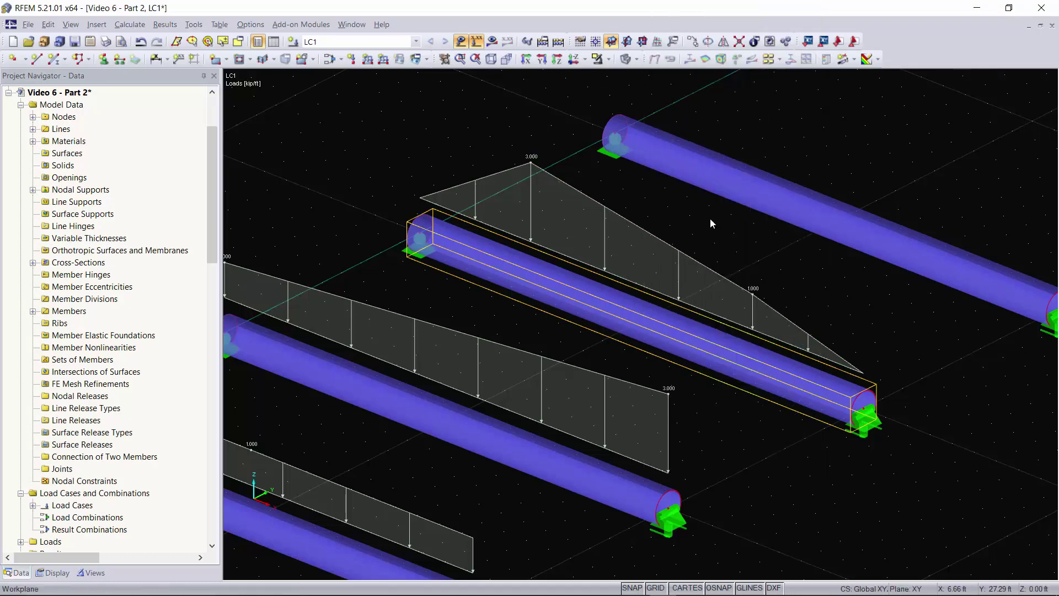
Step: Apply a parabolic force in global ZL to the fourth beam, with p1 -1.000, p2 -2.000 and p3 -3.000 kip/ft
{"action": "scroll", "coordinate": [886, 230], "scroll_direction": "down", "scroll_amount": 1}
{"action": "middle_click_drag", "start_coordinate": [885, 230], "coordinate": [697, 281]}
{"action": "left_click", "coordinate": [697, 281]}
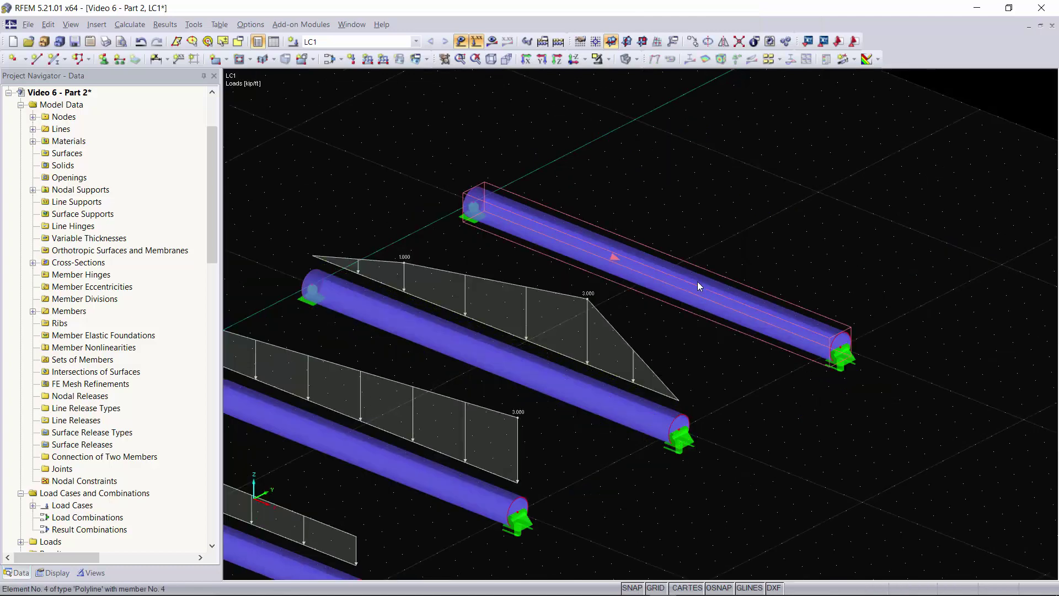
{"action": "left_click", "coordinate": [367, 59]}
{"action": "left_click", "coordinate": [416, 263]}
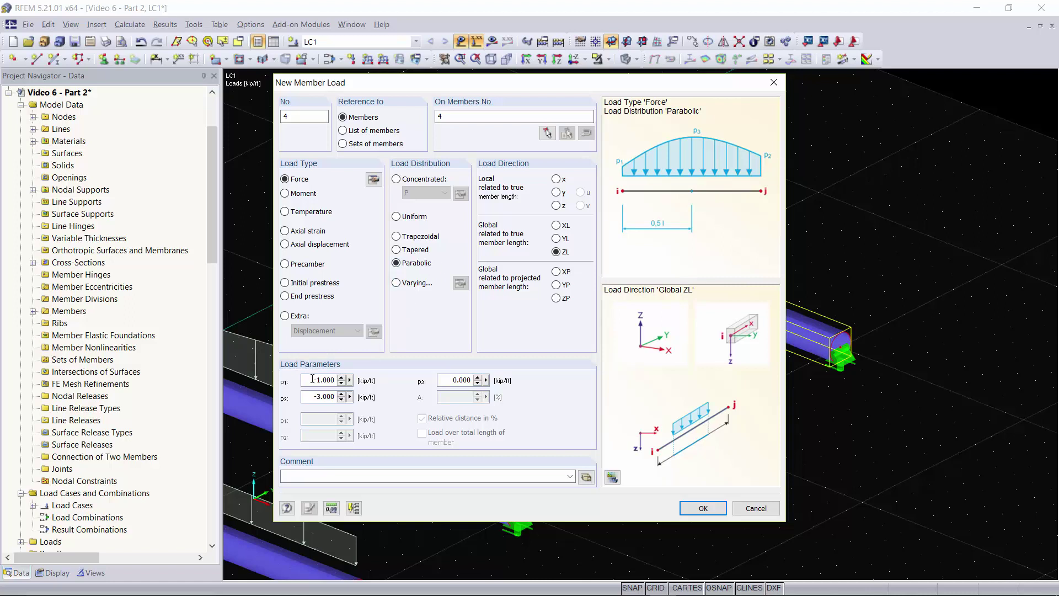
{"action": "left_click_drag", "start_coordinate": [312, 379], "coordinate": [373, 376]}
{"action": "key", "text": "Tab"}
{"action": "type", "text": "-2"}
{"action": "left_click", "coordinate": [446, 378]}
{"action": "type", "text": "-3"}
{"action": "left_click", "coordinate": [702, 507]}
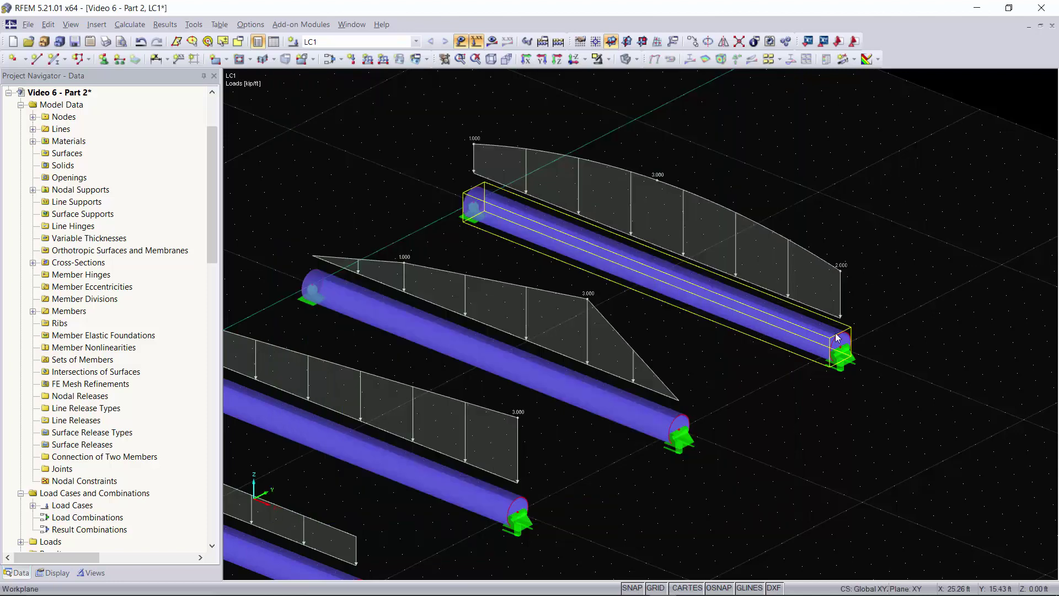
Step: Copy the fourth beam alongside as a fifth parallel beam, and delete the parabolic load copied with it
{"action": "mouse_move", "coordinate": [703, 138]}
{"action": "middle_mouse_down"}
{"action": "mouse_move", "coordinate": [719, 116]}
{"action": "mouse_move", "coordinate": [693, 138]}
{"action": "middle_mouse_up"}
{"action": "right_click", "coordinate": [693, 138]}
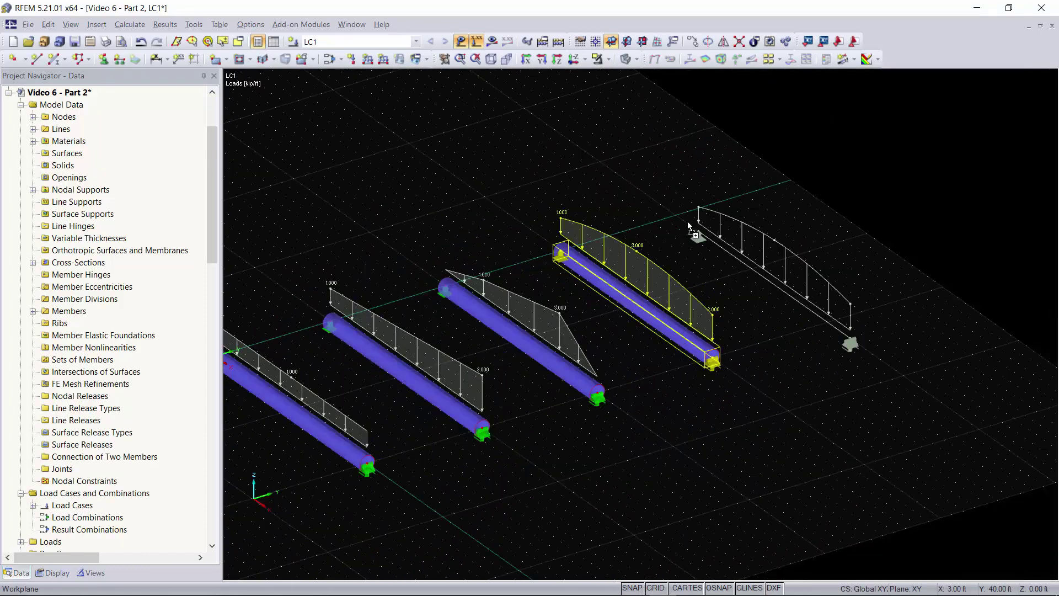
{"action": "left_click_drag", "start_coordinate": [688, 223], "coordinate": [676, 217], "text": "ctrl"}
{"action": "left_click", "coordinate": [771, 186]}
{"action": "left_click", "coordinate": [746, 224]}
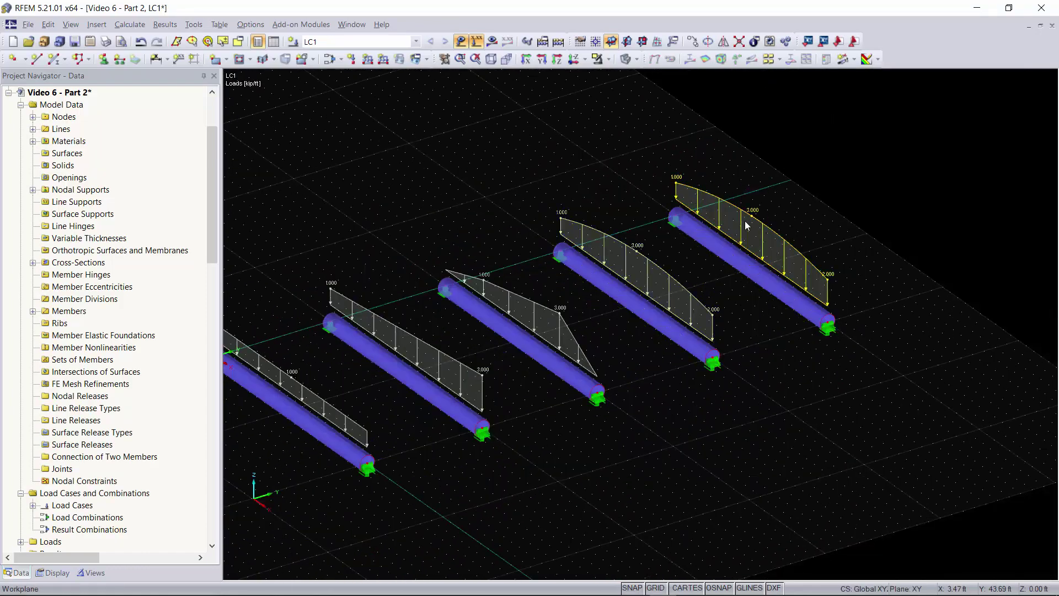
{"action": "key", "text": "Delete"}
Step: Start a new member load on the fifth beam with the Varying distribution and open its load table for editing
{"action": "scroll", "coordinate": [831, 252], "scroll_direction": "down", "scroll_amount": 1}
{"action": "middle_click_drag", "start_coordinate": [831, 252], "coordinate": [802, 222]}
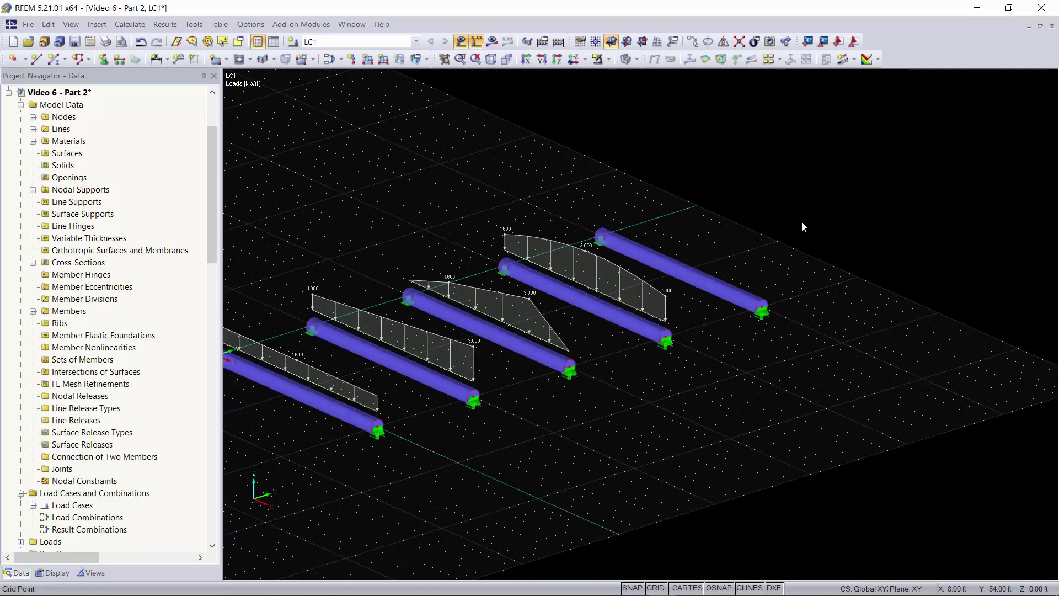
{"action": "scroll", "coordinate": [777, 237], "scroll_direction": "up", "scroll_amount": 5}
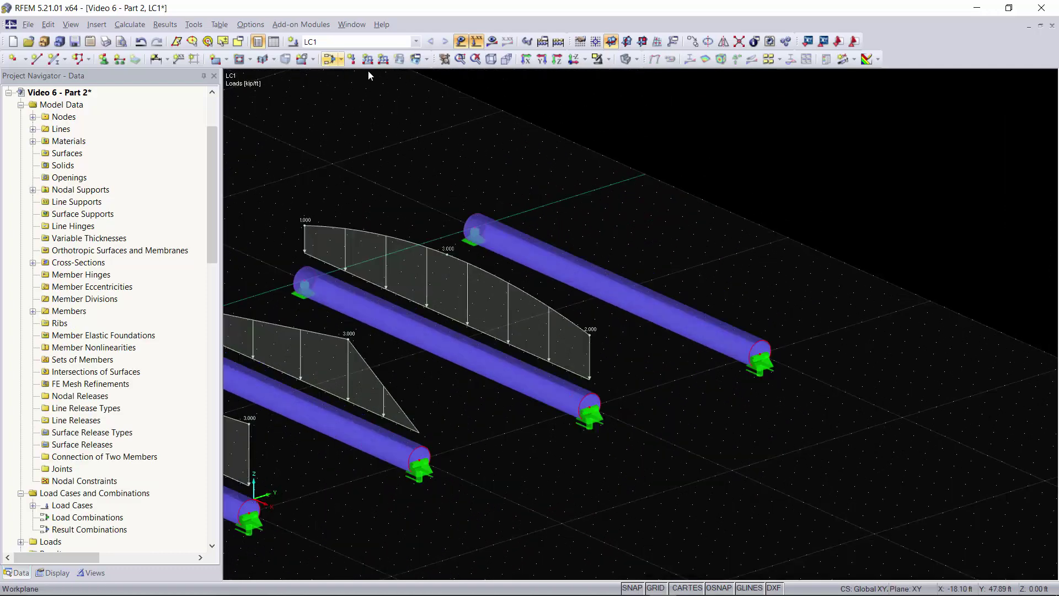
{"action": "left_click", "coordinate": [578, 267]}
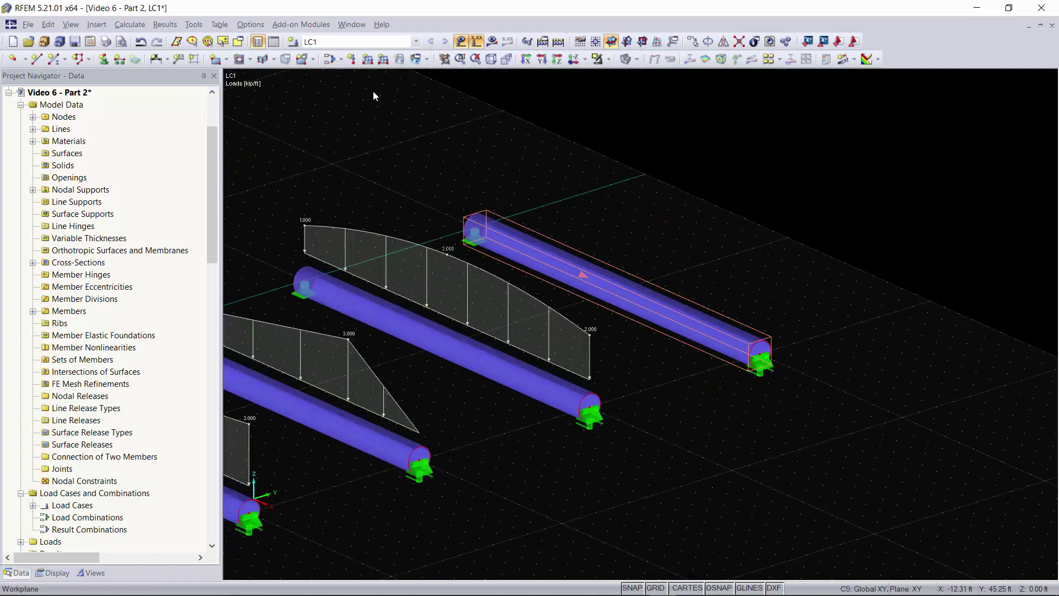
{"action": "left_click", "coordinate": [367, 59]}
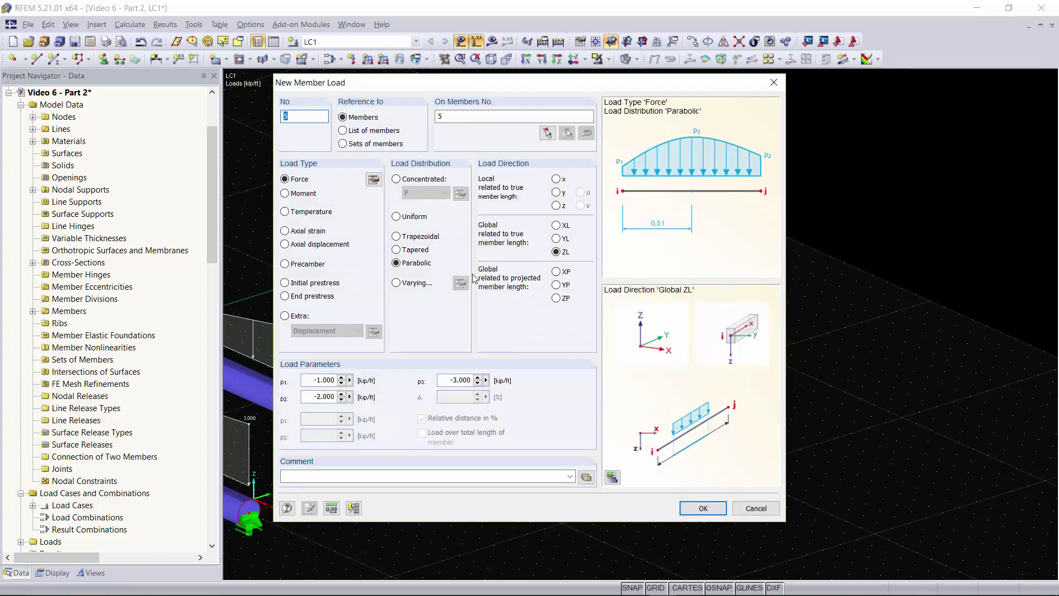
{"action": "left_click", "coordinate": [415, 284]}
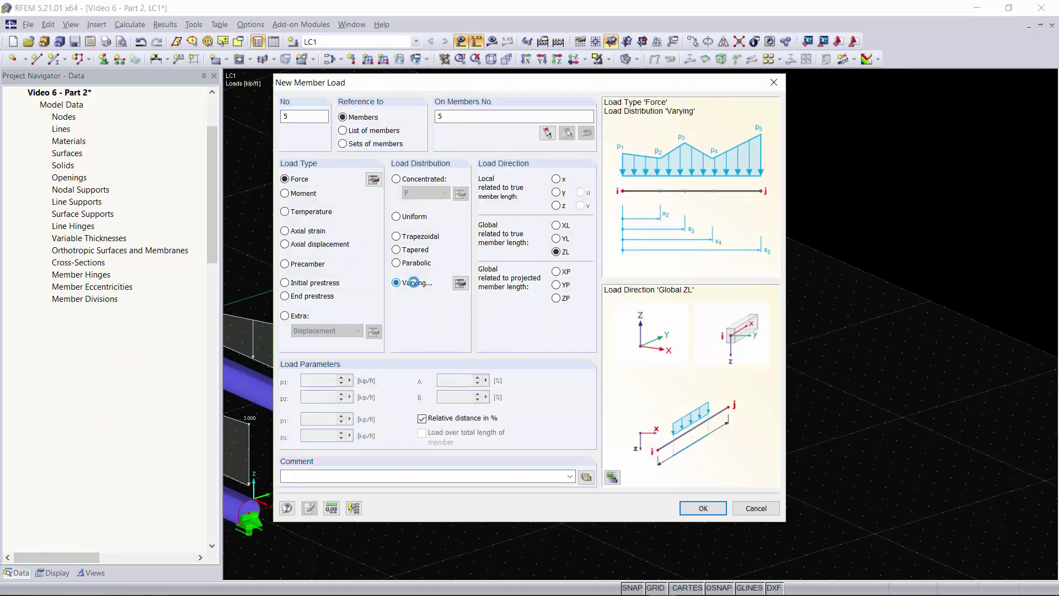
{"action": "left_click", "coordinate": [460, 284]}
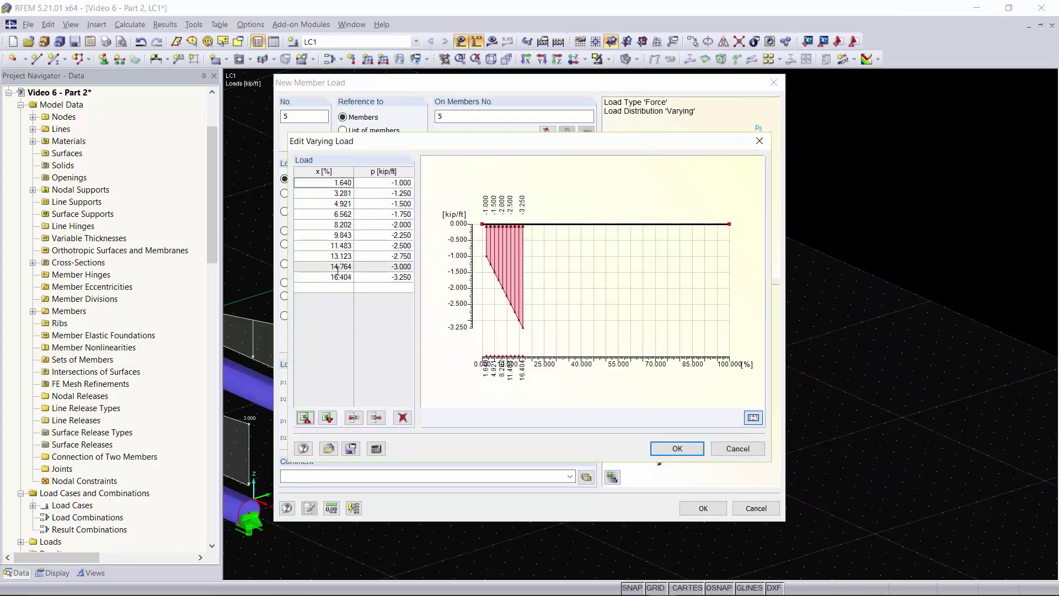
Step: Clear all existing rows from the varying load table
{"action": "left_click", "coordinate": [366, 287]}
{"action": "left_click", "coordinate": [379, 298]}
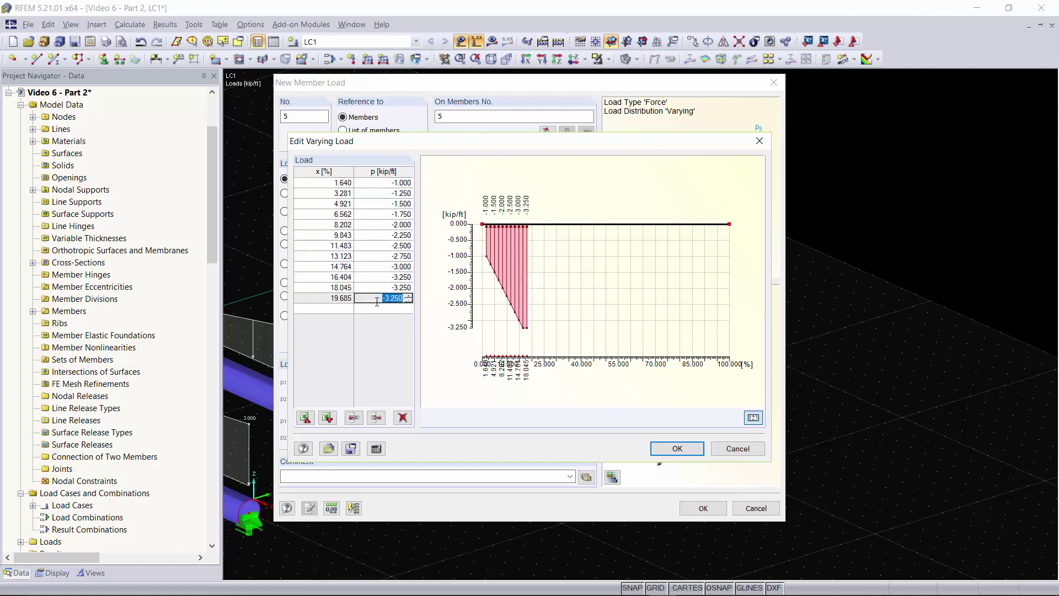
{"action": "left_click_drag", "start_coordinate": [380, 309], "coordinate": [333, 182]}
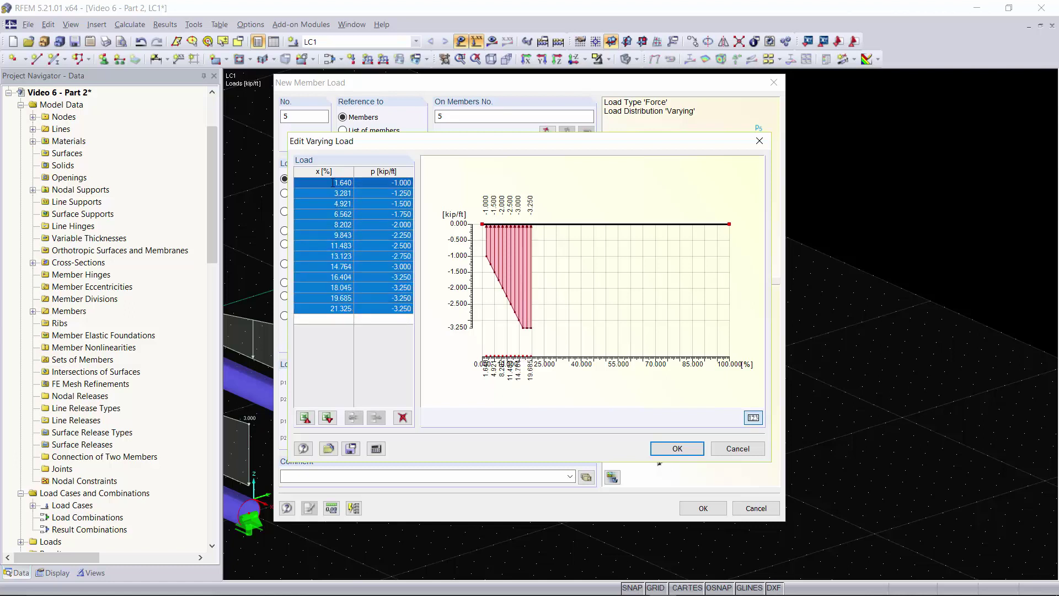
{"action": "key", "text": "Delete"}
Step: Fill the x positions of the varying load from 10% to 100% in 10% increments
{"action": "left_click", "coordinate": [332, 182]}
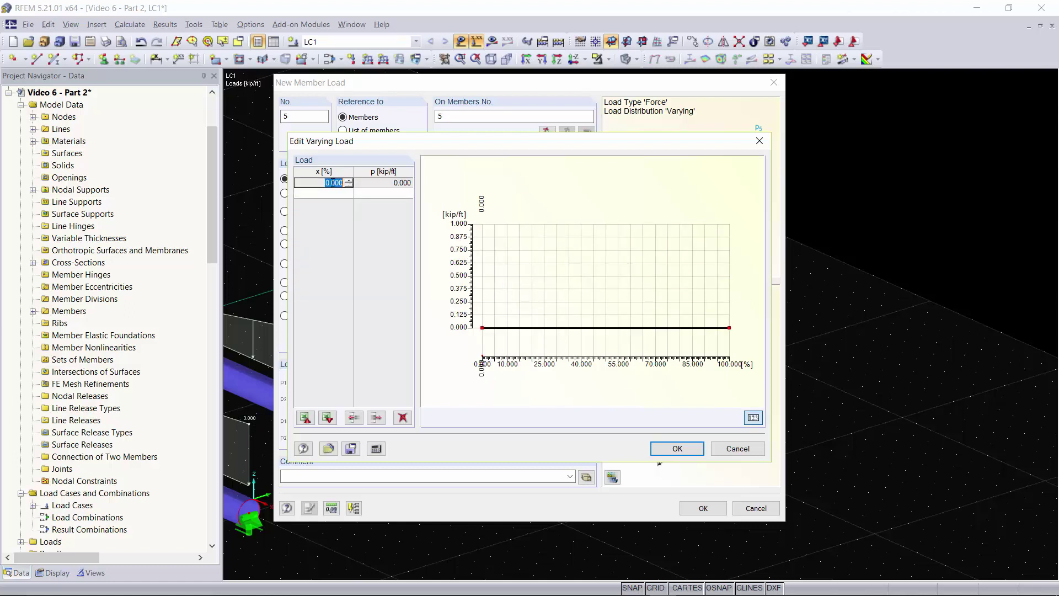
{"action": "type", "text": "10"}
{"action": "left_click", "coordinate": [334, 193]}
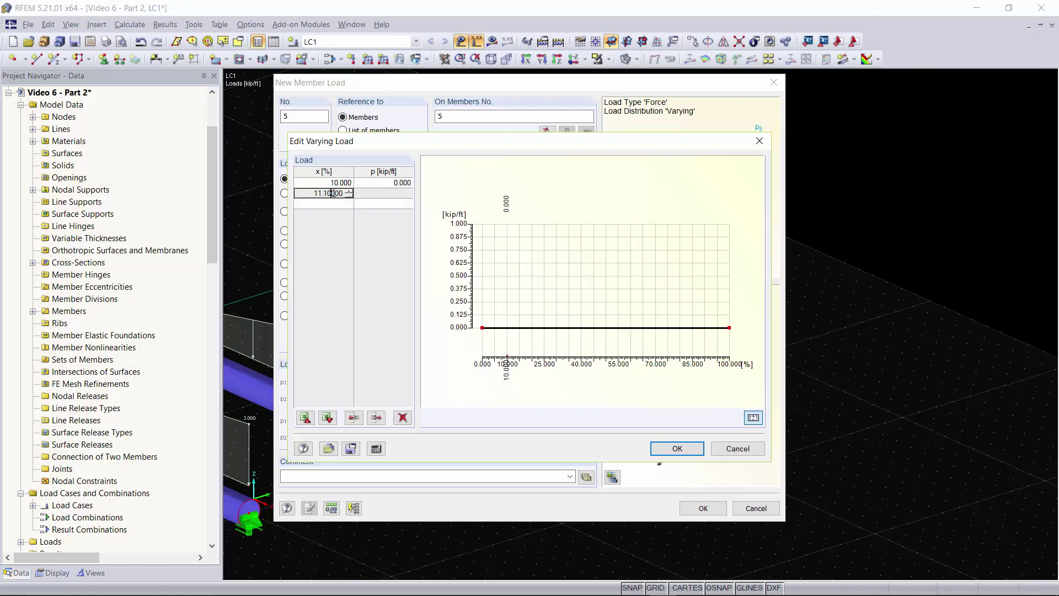
{"action": "double_click", "coordinate": [333, 193]}
{"action": "type", "text": "10"}
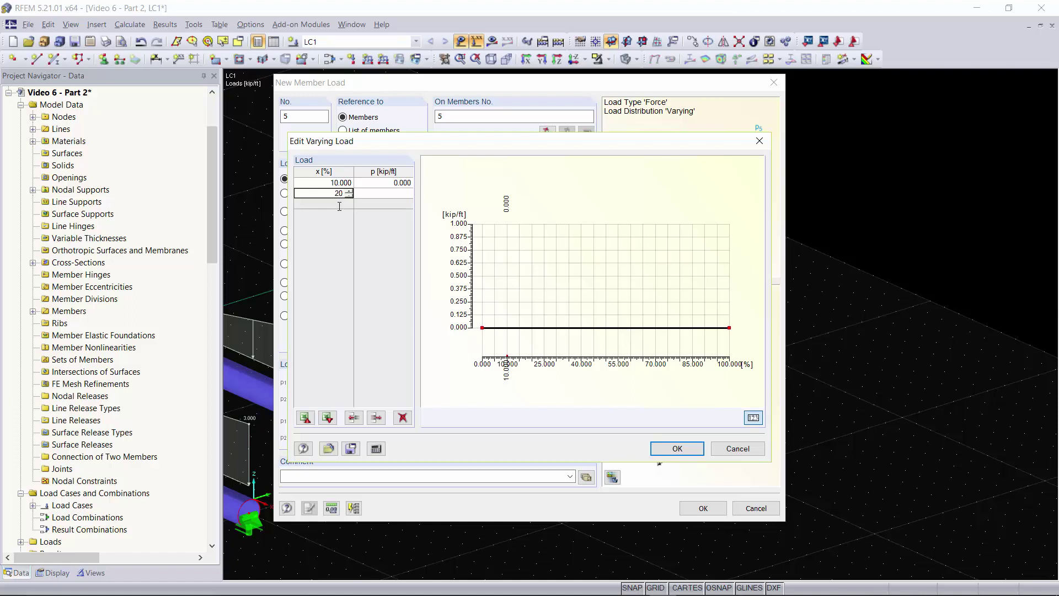
{"action": "key", "text": "Return"}
{"action": "key", "text": "Return"}
{"action": "key", "text": "Return"}
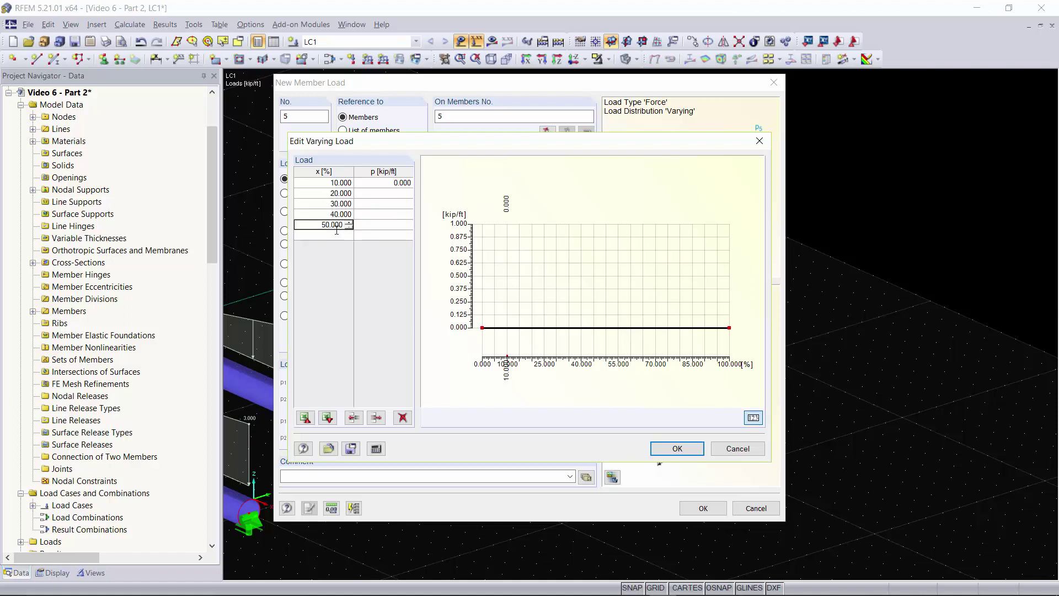
{"action": "key", "text": "Return"}
{"action": "key", "text": "Return"}
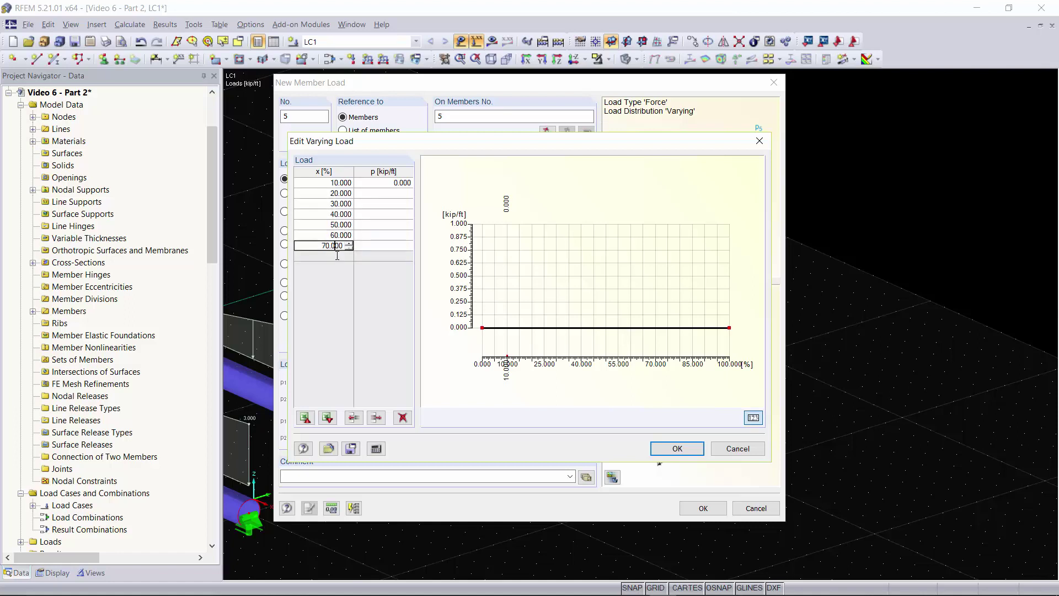
{"action": "key", "text": "Return"}
{"action": "key", "text": "Return"}
{"action": "key", "text": "Return"}
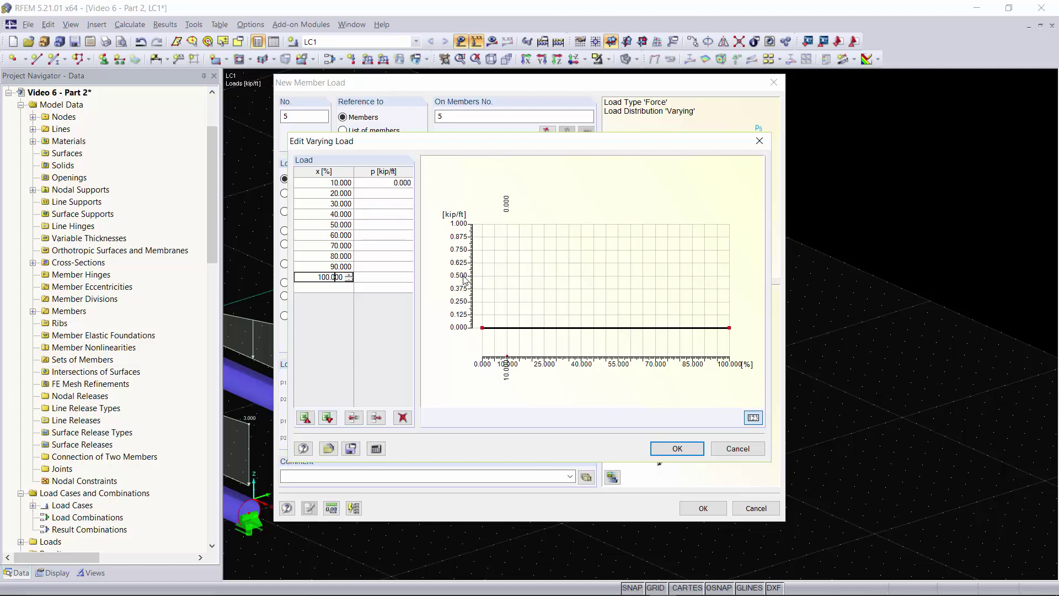
Step: Enter the varying load values from -1.000 to -3.250 kip/ft in steps of -0.250, and apply the load to the fifth beam
{"action": "left_click", "coordinate": [398, 179]}
{"action": "key", "text": "BackSpace"}
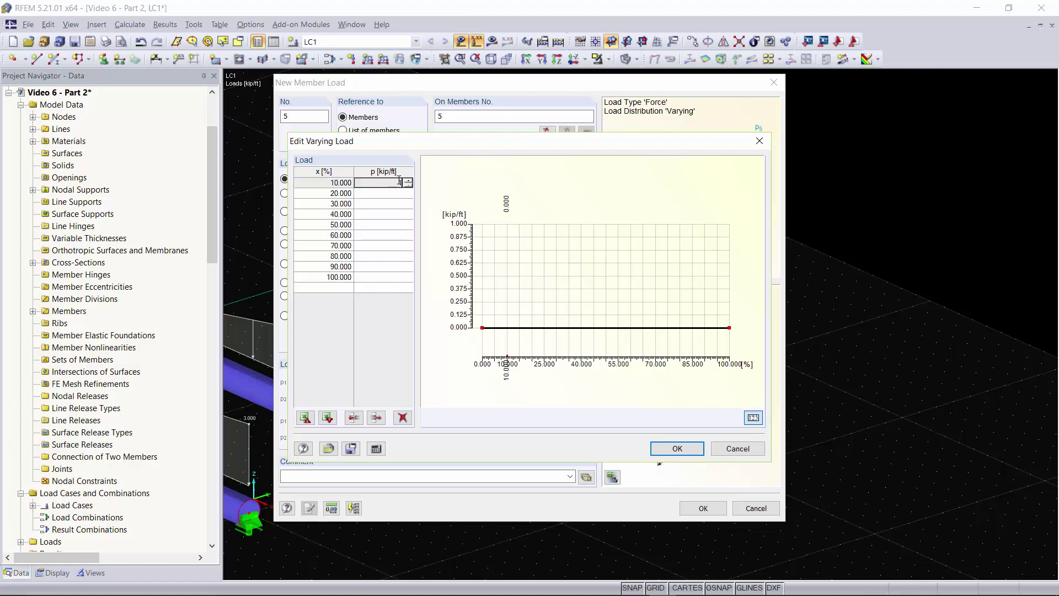
{"action": "type", "text": "-1"}
{"action": "key", "text": "Return"}
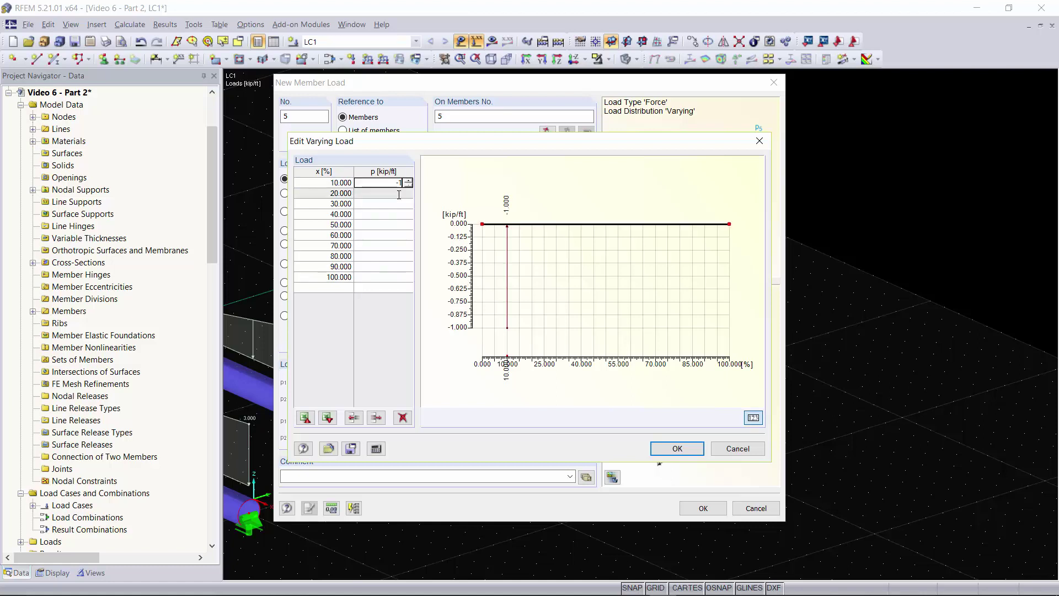
{"action": "double_click", "coordinate": [399, 193]}
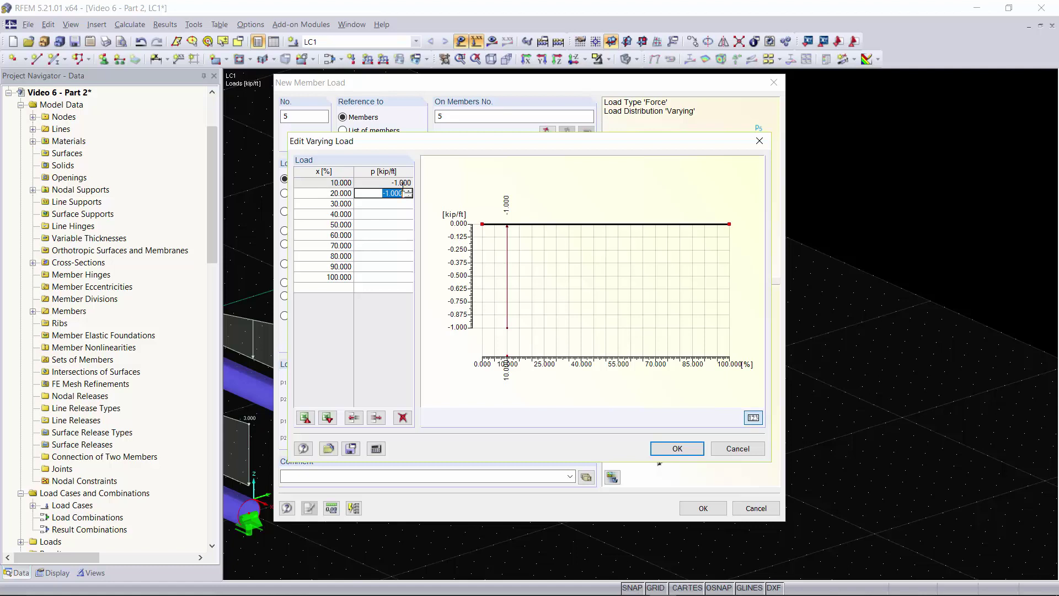
{"action": "key", "text": "BackSpace"}
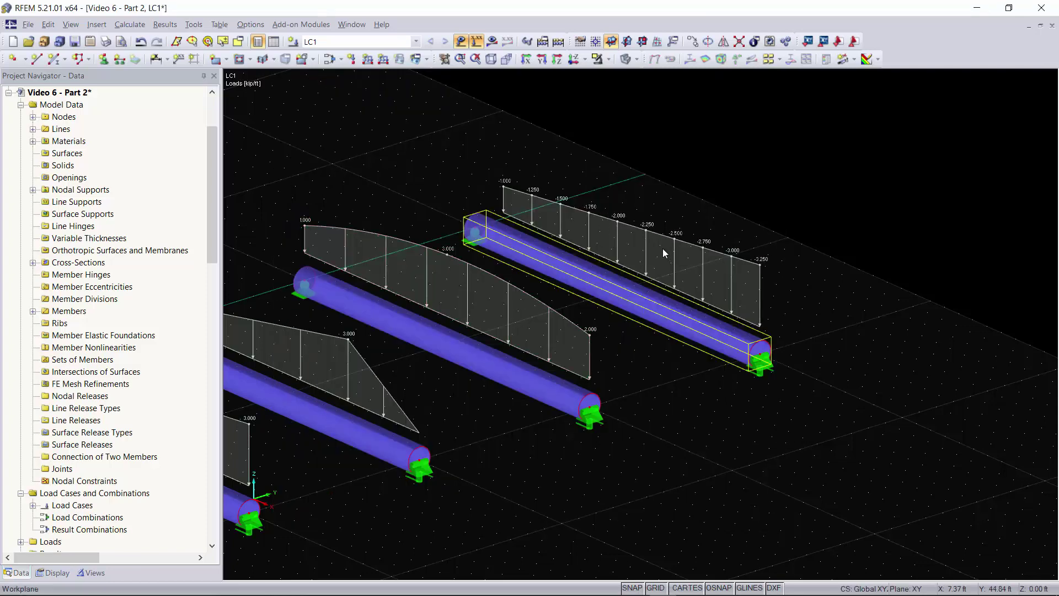
Step: Reopen the fifth beam's varying load to review its table of positions and load values, and close it again
{"action": "middle_click_drag", "start_coordinate": [437, 160], "coordinate": [408, 153], "text": "ctrl"}
{"action": "right_click", "coordinate": [408, 154]}
{"action": "left_click", "coordinate": [610, 158]}
{"action": "double_click", "coordinate": [635, 230]}
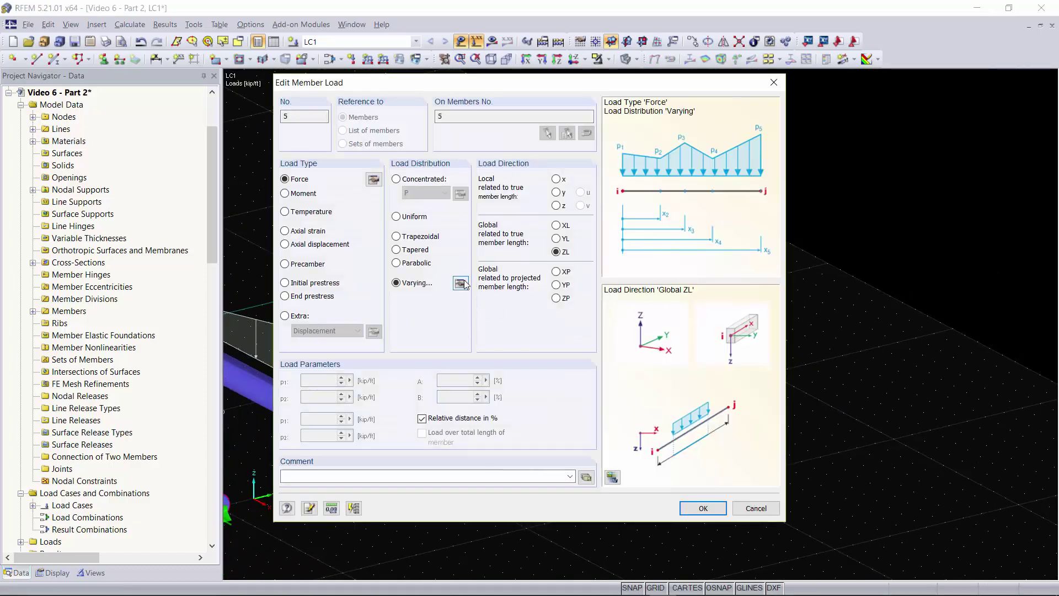
{"action": "left_click", "coordinate": [460, 282]}
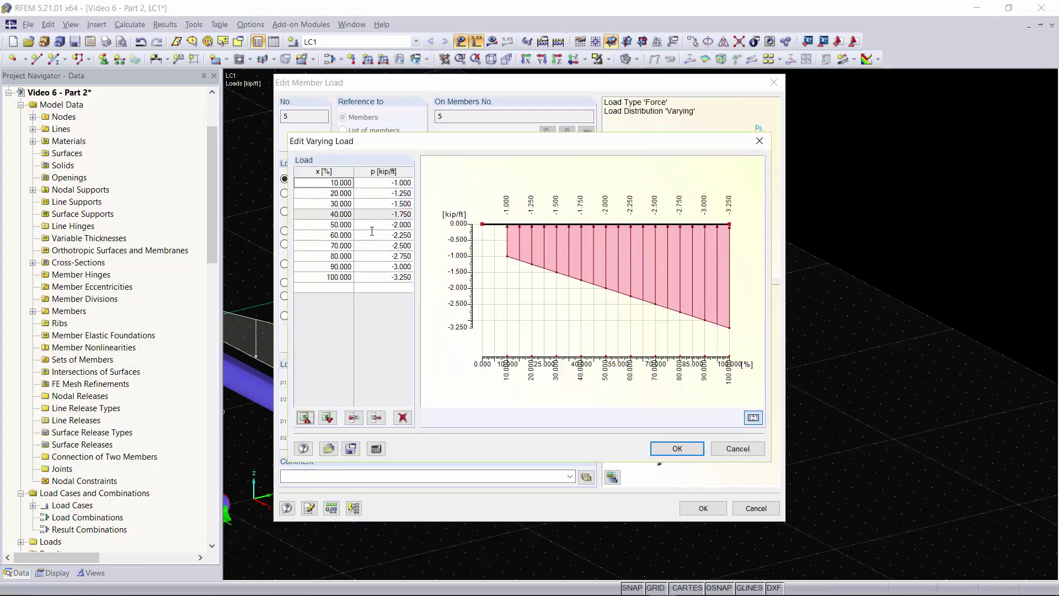
{"action": "left_click", "coordinate": [670, 447]}
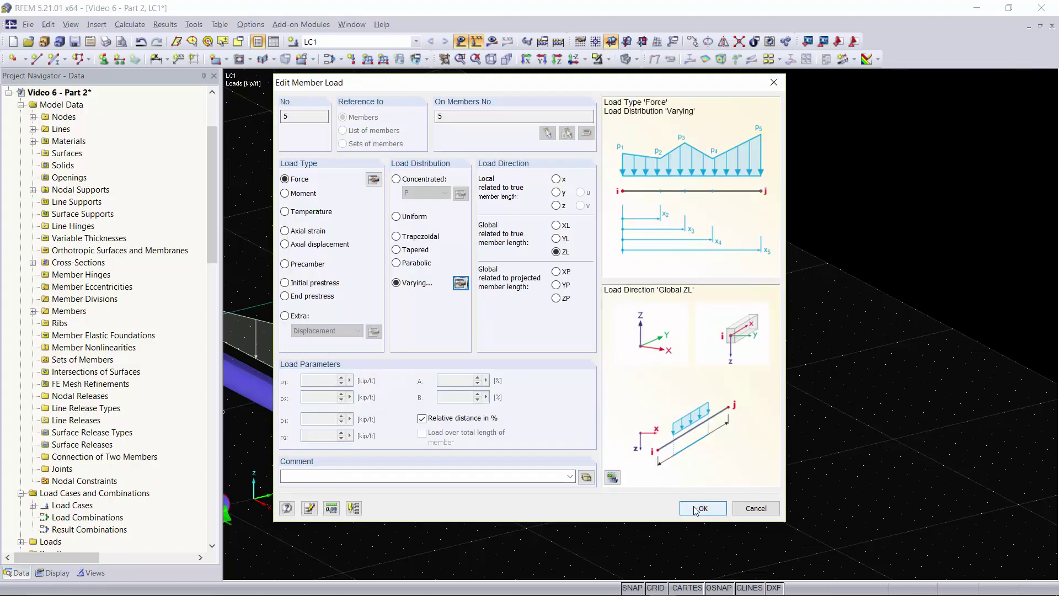
{"action": "left_click", "coordinate": [696, 507]}
Step: Calculate load case LC1 and show the resulting global deformations of all five beams
{"action": "scroll", "coordinate": [461, 190], "scroll_direction": "down", "scroll_amount": 2}
{"action": "mouse_move", "coordinate": [475, 237]}
{"action": "middle_mouse_down", "text": "ctrl"}
{"action": "mouse_move", "coordinate": [442, 202]}
{"action": "mouse_move", "coordinate": [469, 252]}
{"action": "middle_mouse_up", "text": "ctrl"}
{"action": "right_click", "coordinate": [469, 252]}
{"action": "left_click", "coordinate": [532, 127]}
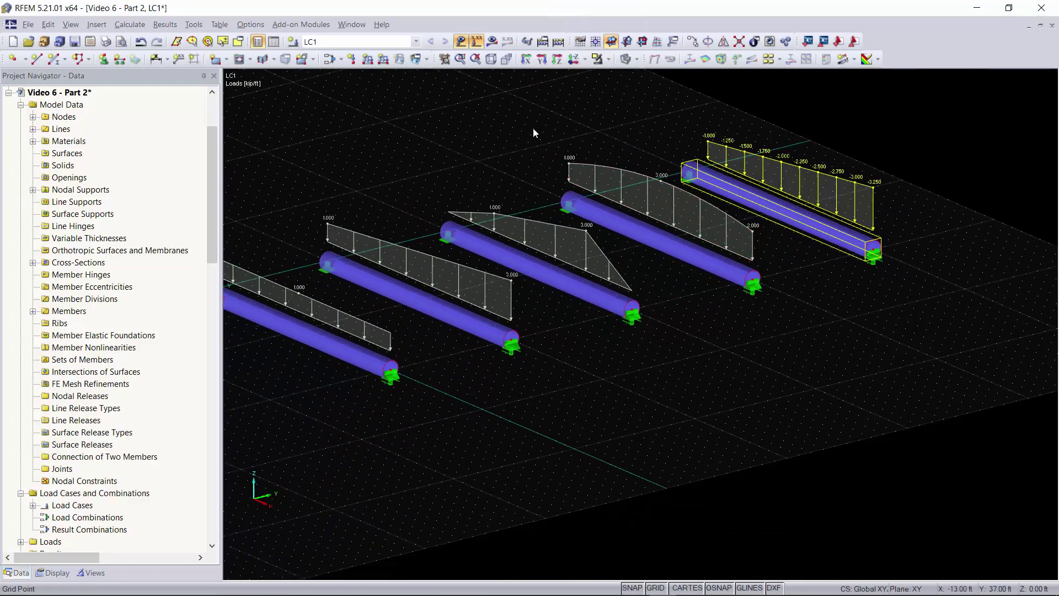
{"action": "middle_click_drag", "start_coordinate": [544, 134], "coordinate": [575, 178]}
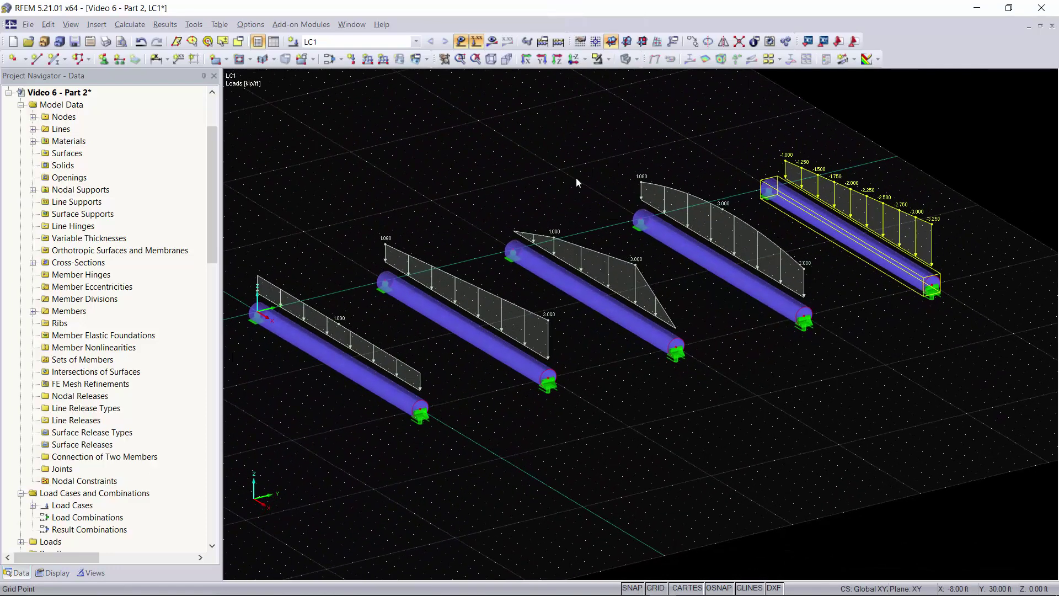
{"action": "scroll", "coordinate": [879, 289], "scroll_direction": "down", "scroll_amount": 2}
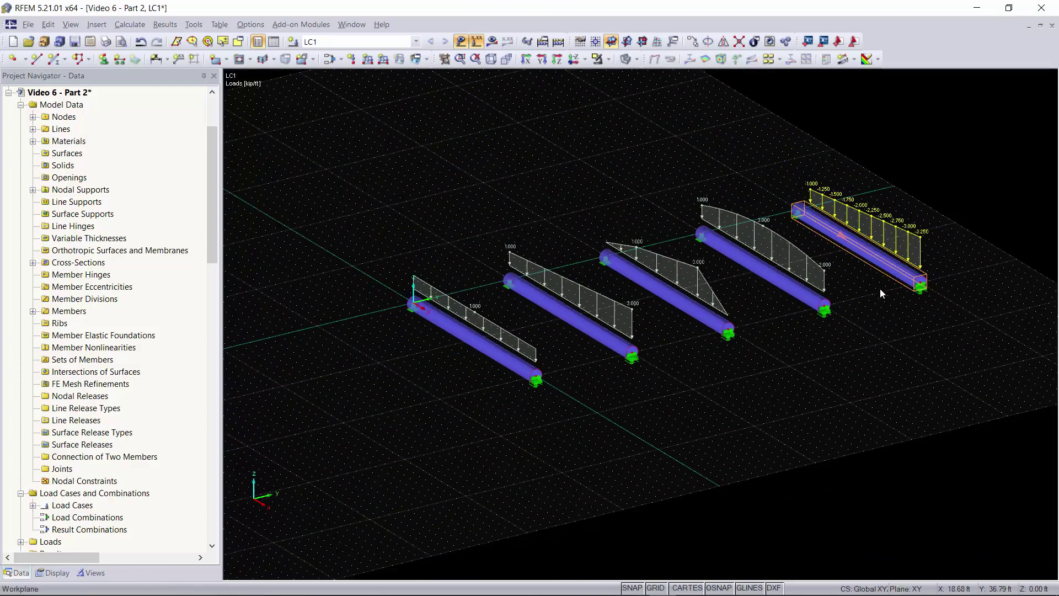
{"action": "left_click", "coordinate": [498, 160]}
{"action": "left_click", "coordinate": [558, 42]}
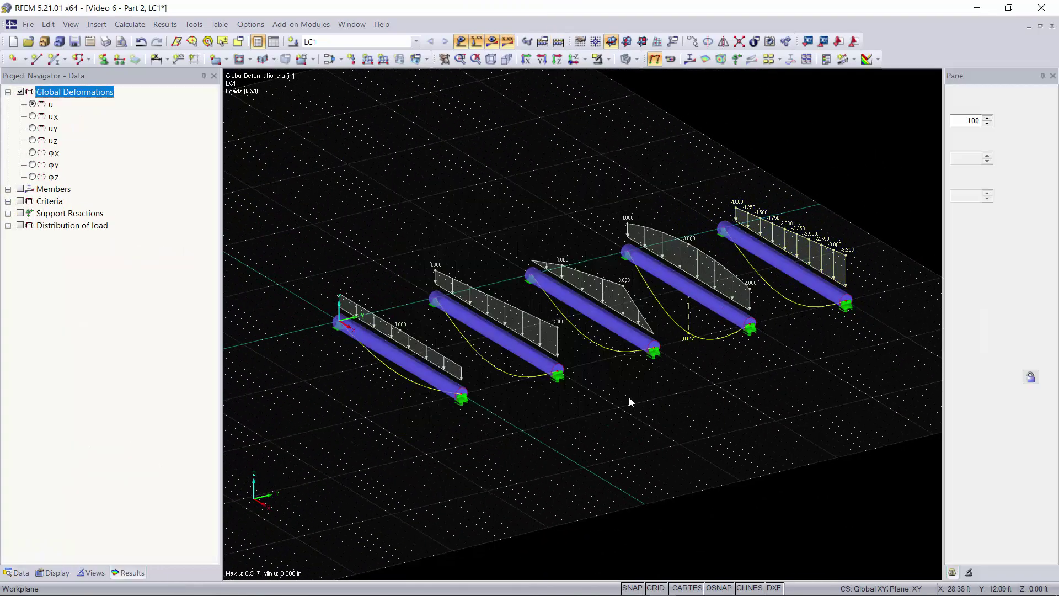
Step: Review the members' internal force diagrams, including Vy and Mz, ending with bending moment My viewed across all beams
{"action": "mouse_move", "coordinate": [631, 402]}
{"action": "middle_mouse_down", "text": "ctrl"}
{"action": "mouse_move", "coordinate": [711, 328]}
{"action": "mouse_move", "coordinate": [704, 322]}
{"action": "mouse_move", "coordinate": [623, 391]}
{"action": "middle_mouse_up", "text": "ctrl"}
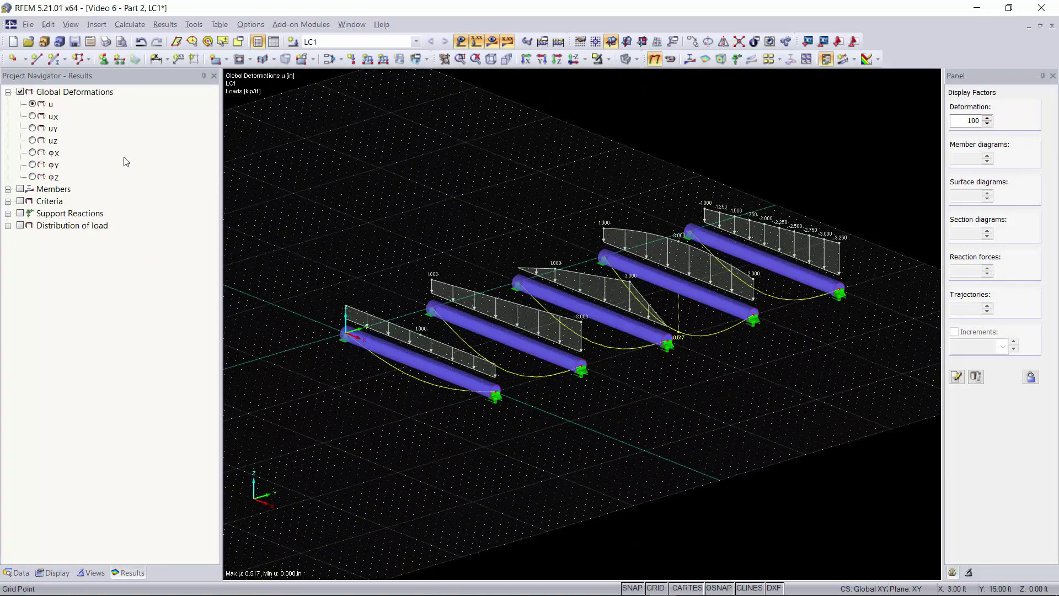
{"action": "left_click", "coordinate": [21, 189]}
{"action": "left_click", "coordinate": [45, 298]}
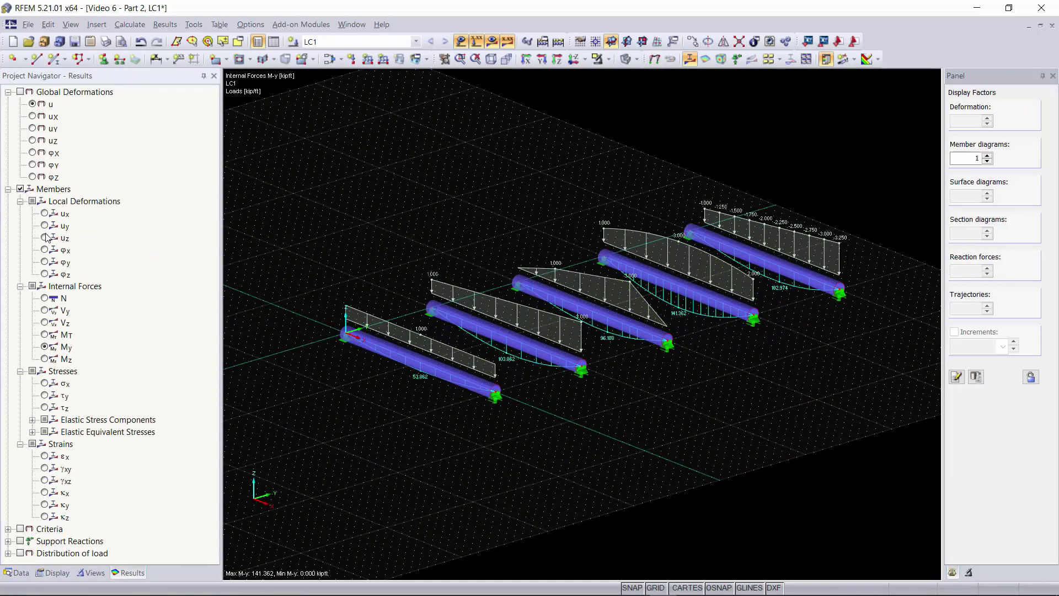
{"action": "left_click", "coordinate": [45, 310]}
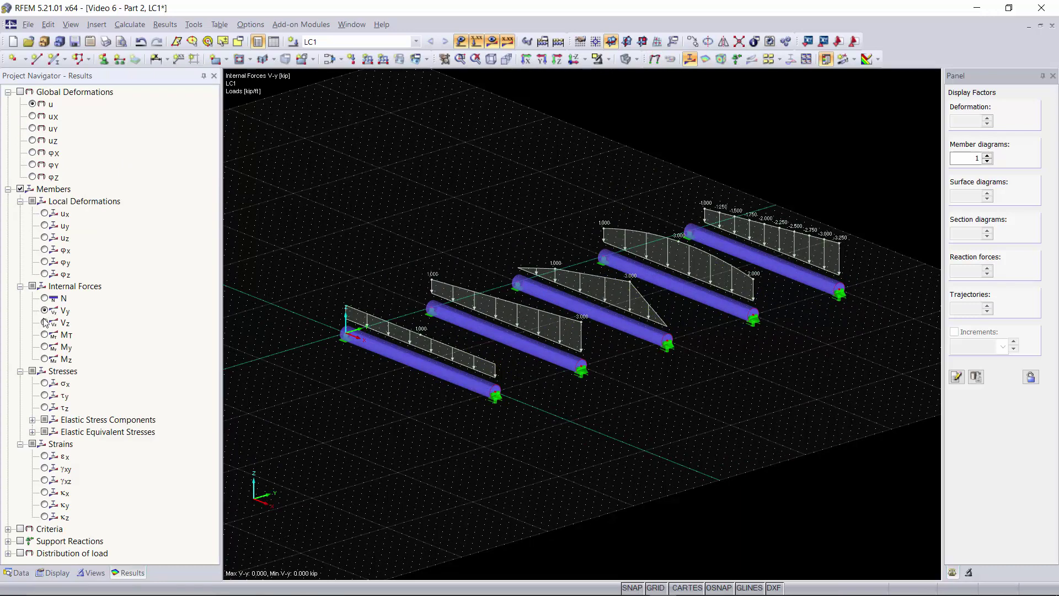
{"action": "left_click", "coordinate": [44, 359]}
{"action": "left_click", "coordinate": [63, 346]}
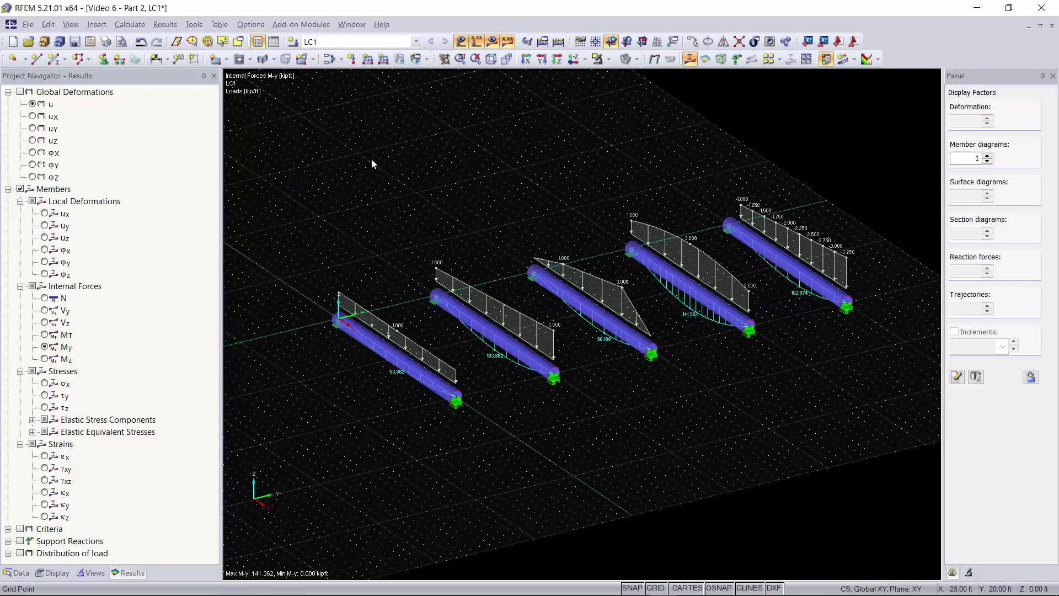
{"action": "middle_click_drag", "start_coordinate": [602, 438], "coordinate": [664, 412], "text": "ctrl"}
{"action": "middle_click_drag", "start_coordinate": [558, 148], "coordinate": [564, 147], "text": "ctrl"}
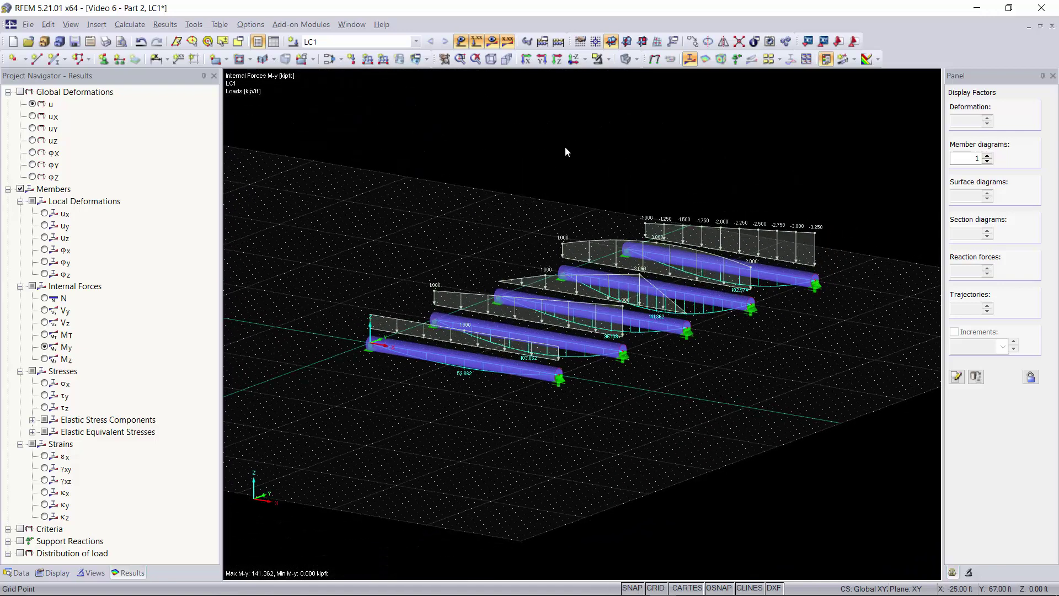